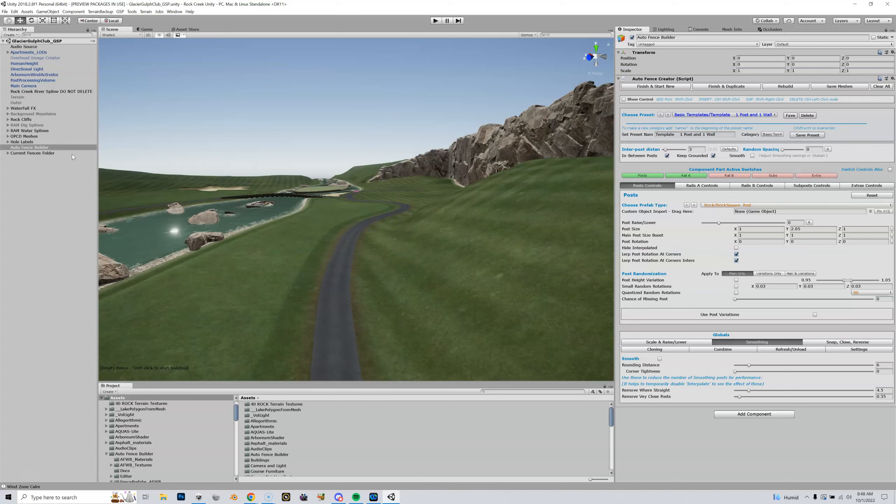
With the Auto Fence Builder, lay a curved multi-post fence from the lakeside across the path and up the hillside
left_click(42, 149)
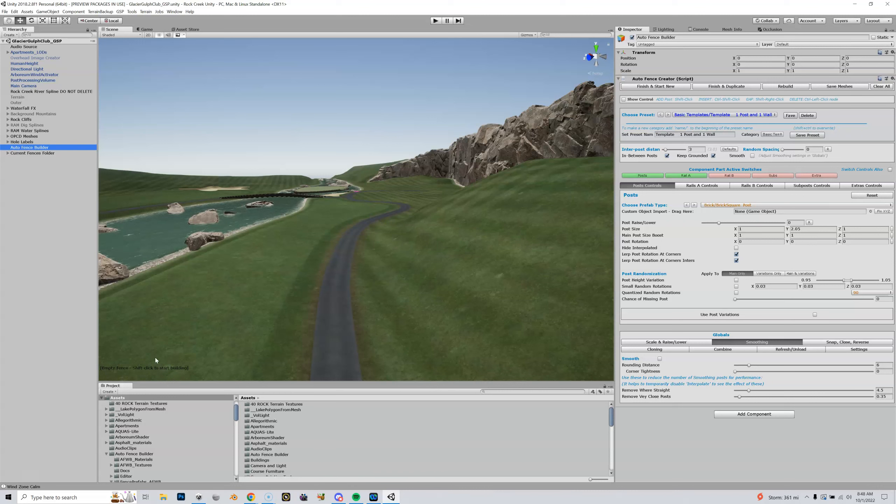
left_click(182, 286, "shift")
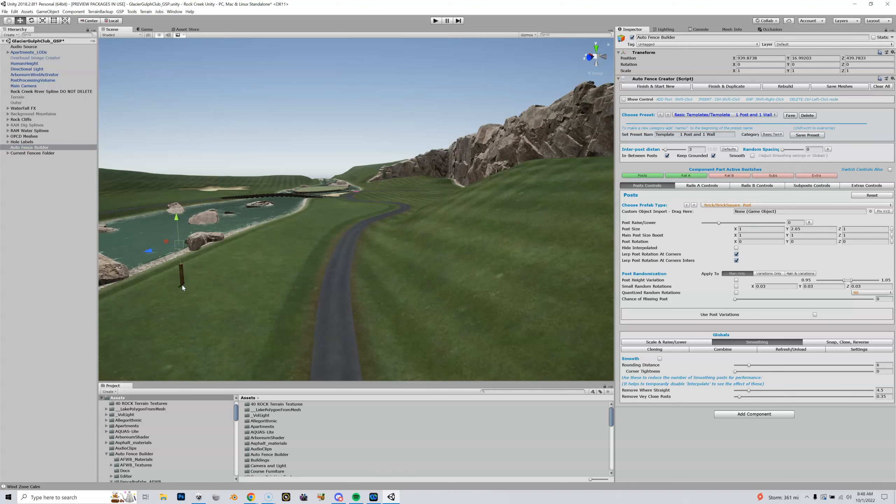
left_click(223, 286, "shift")
left_click(271, 291, "shift")
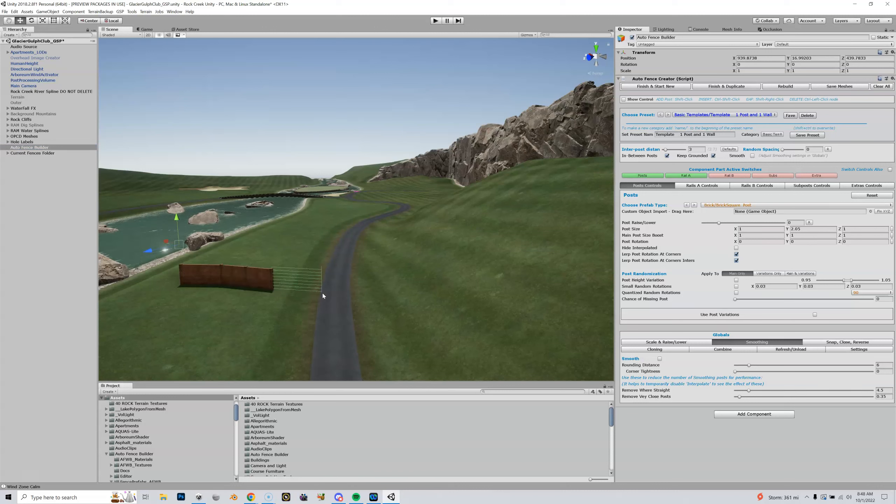
left_click(334, 293, "shift")
left_click(379, 292, "shift")
left_click(434, 288, "shift")
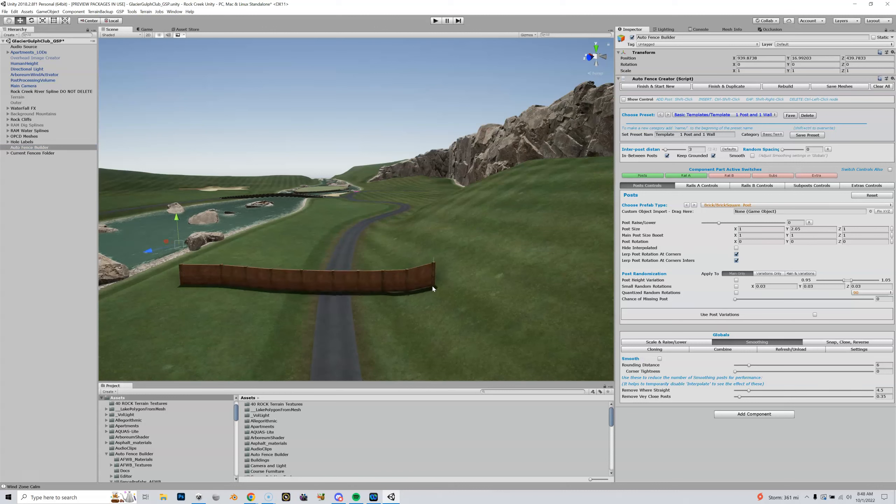
left_click(473, 271, "shift")
left_click(522, 247, "shift")
left_click(571, 213, "shift")
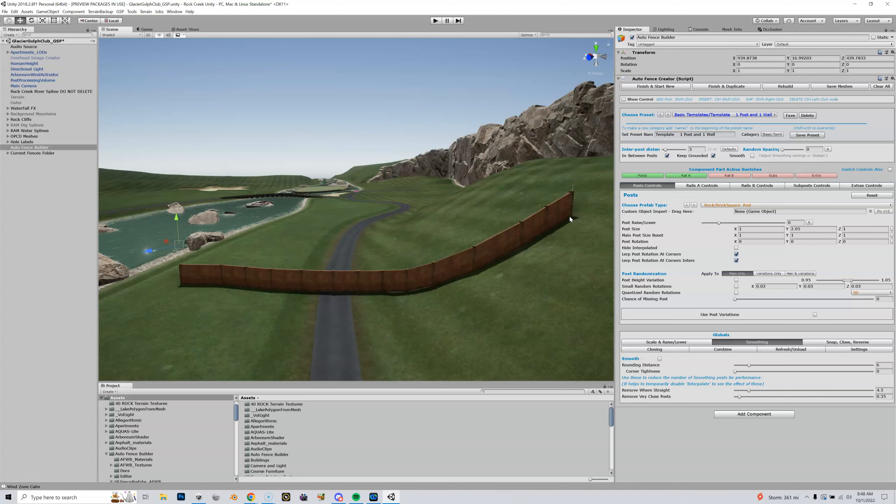
left_click(599, 186, "shift")
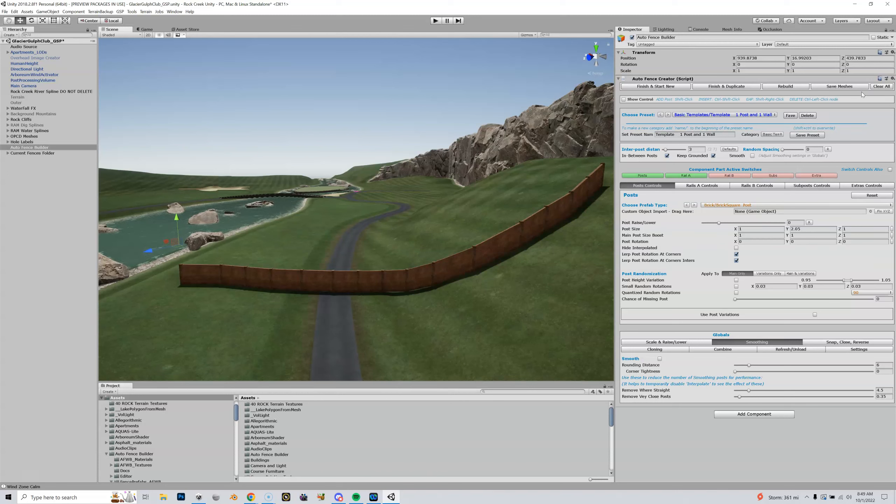
Clear the built fence and lay a replacement using only two end posts, one by the lake and one up the hill
left_click(882, 87)
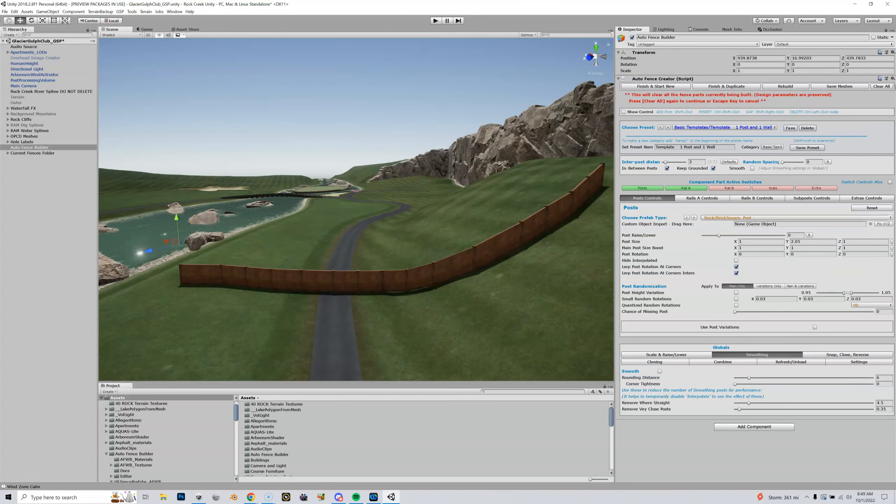
left_click(882, 87)
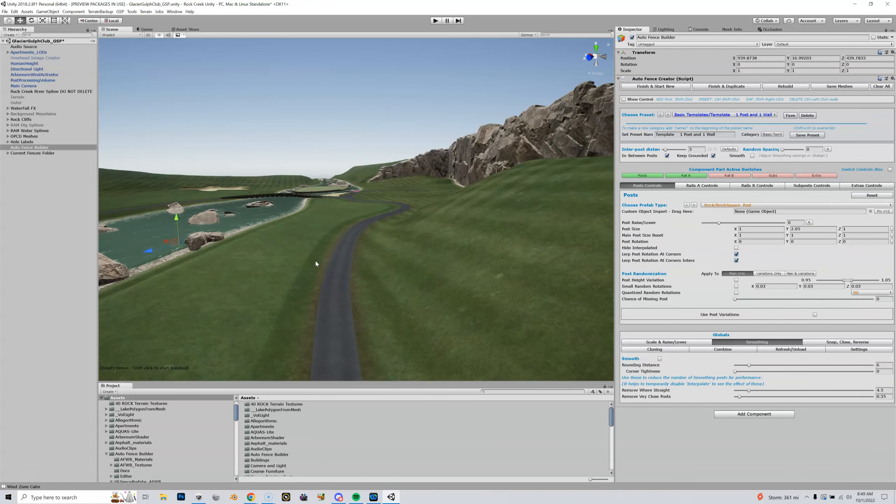
left_click(163, 283, "shift")
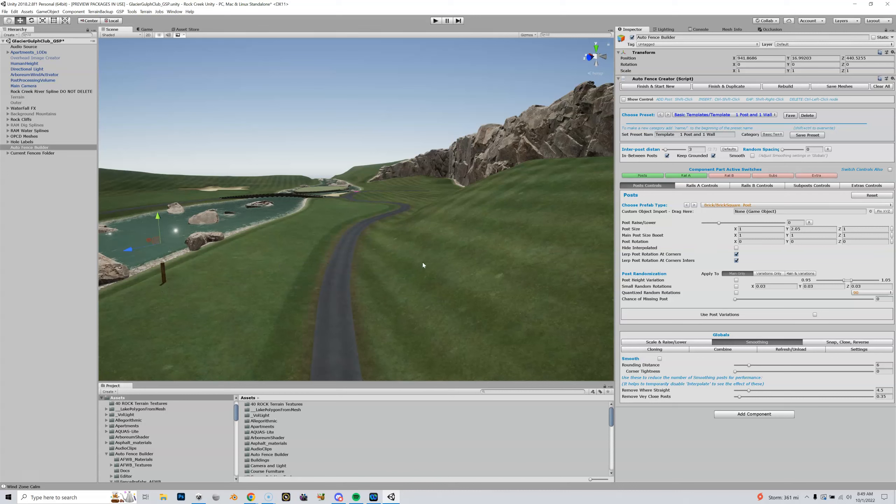
left_click(584, 171, "shift")
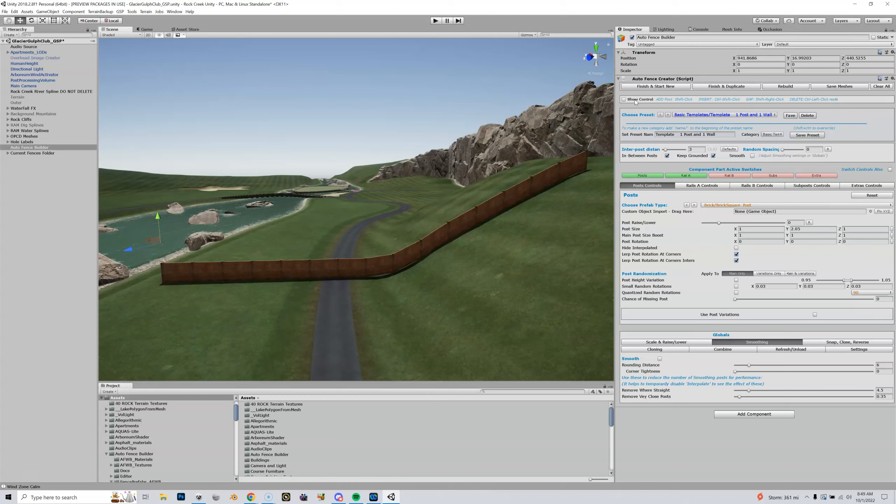
Show the fence's control handles and view the fence from a higher angle
left_click(624, 99)
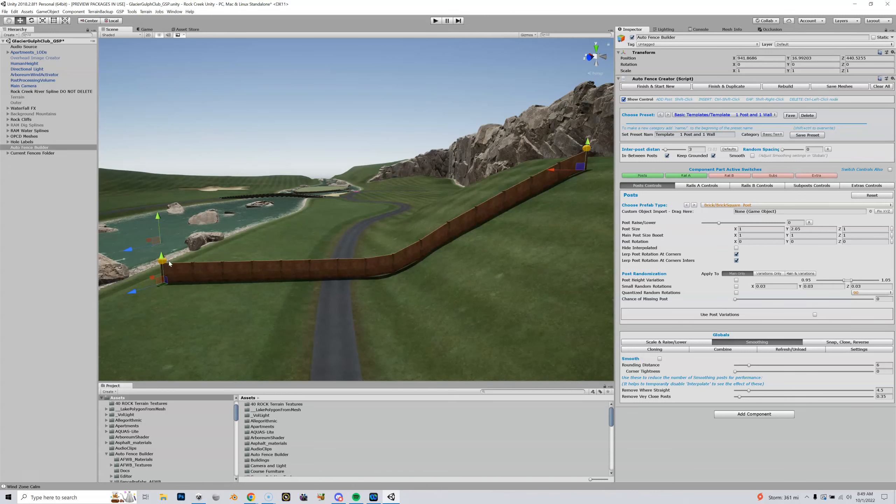
left_click_drag(575, 172, 579, 217, "alt")
left_click_drag(560, 174, 556, 134)
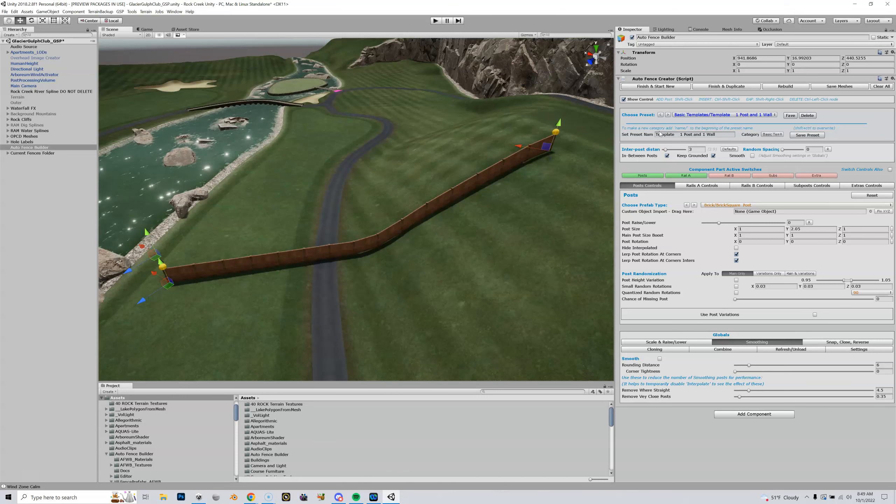
Clear the fence and lay a winding one from the lakeside across the path, looping over the hillside with many posts
left_click(884, 87)
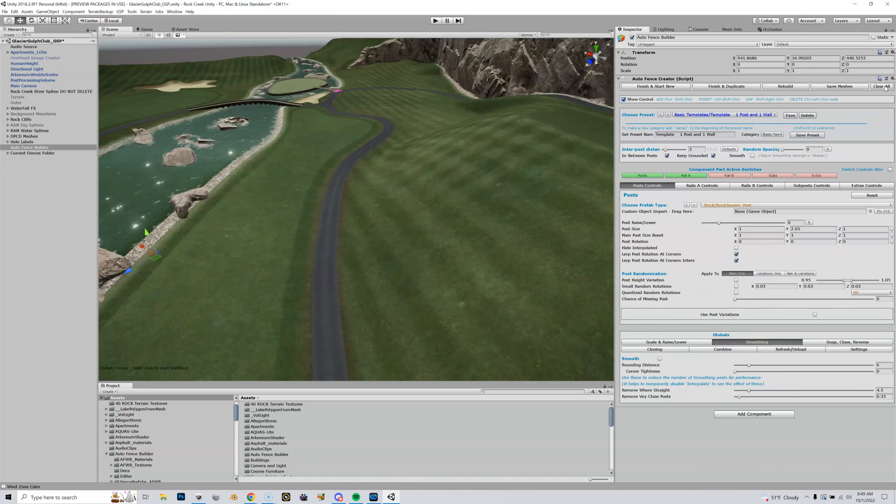
left_click_drag(183, 256, 318, 251, "shift")
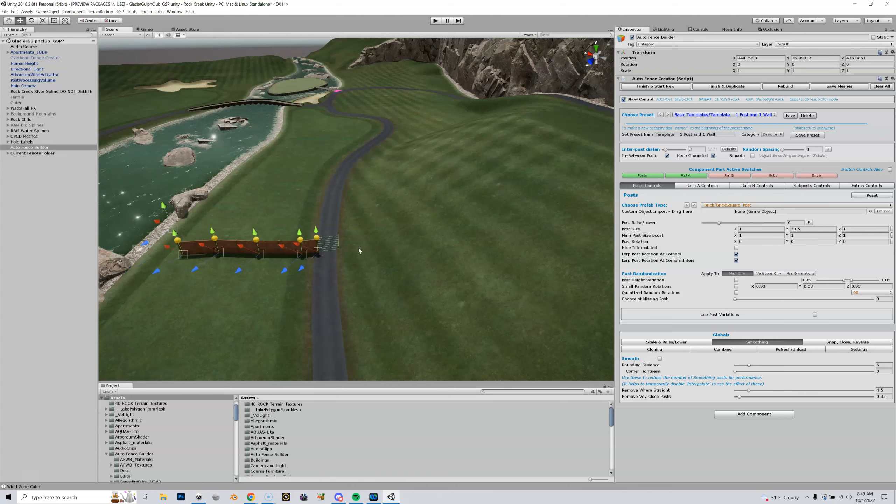
left_click(363, 245, "shift")
left_click(411, 236, "shift")
left_click(460, 220, "shift")
left_click(446, 183, "shift")
left_click(462, 161, "shift")
left_click(522, 163, "shift")
left_click(534, 218, "shift")
left_click(580, 206, "shift")
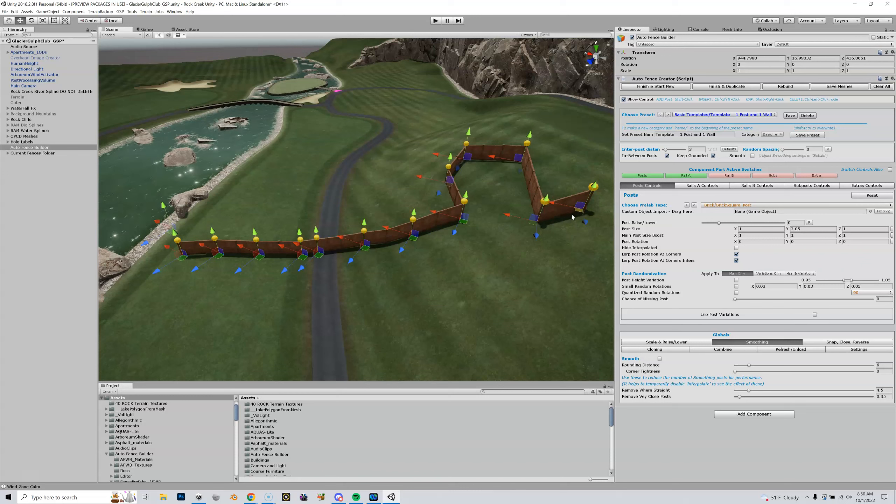
Reshape the winding fence by moving a hillside post and the post just beyond the path farther up the slope
left_click_drag(533, 222, 520, 178)
left_click_drag(367, 249, 357, 200)
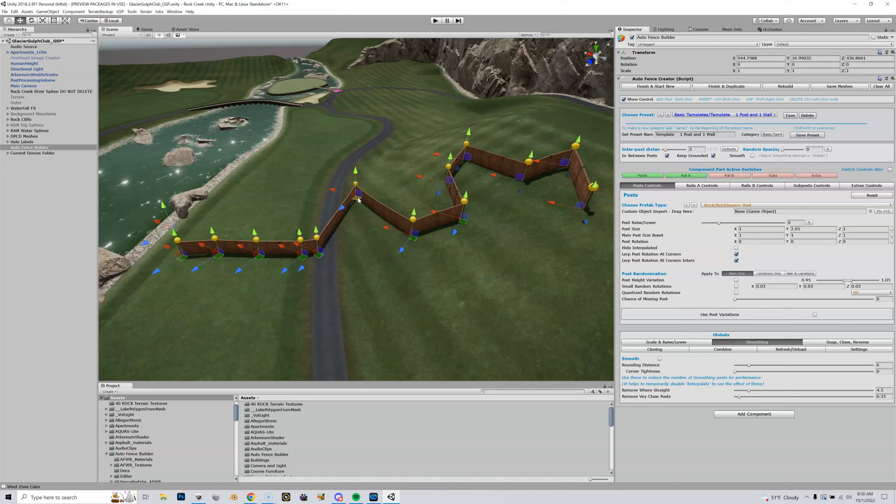
Clear the winding fence and lay a new one between two end posts, from the lakeside to the upper hillside
left_click(882, 87)
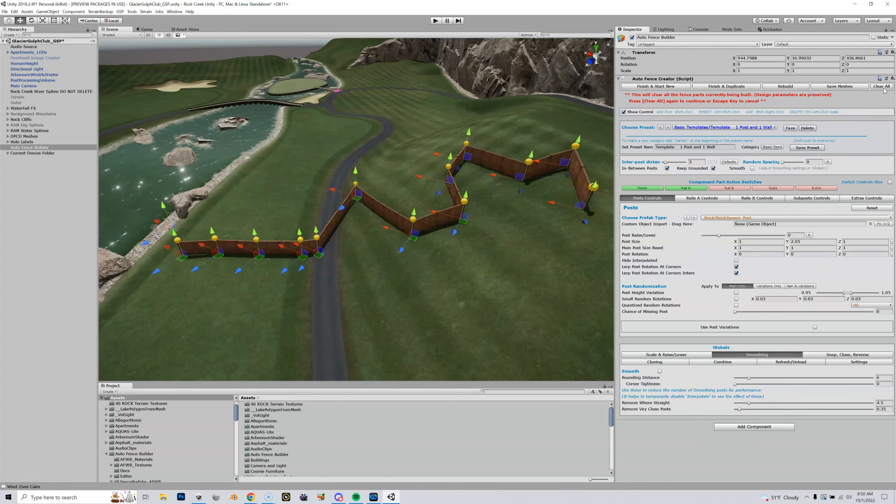
left_click(883, 87)
left_click(181, 256, "shift")
left_click(571, 142, "shift")
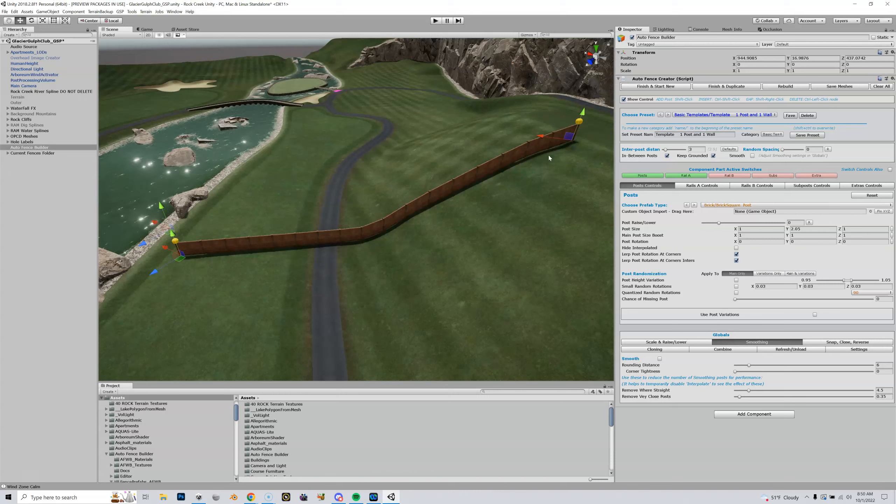
Insert six extra control posts along the two-post fence and shift the one beside the path slightly to bend the line
left_click(362, 231, "ctrl+shift")
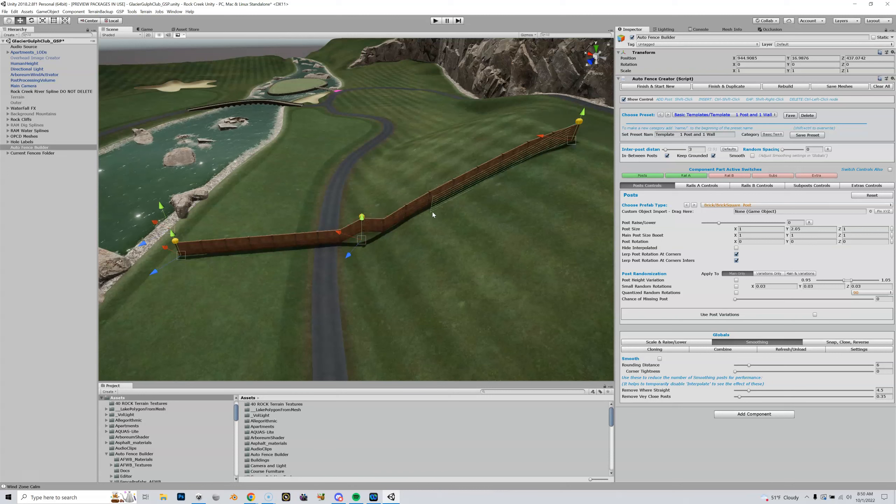
left_click(444, 194, "ctrl+shift")
left_click(526, 162, "ctrl+shift")
left_click(401, 221, "ctrl+shift")
left_click(306, 247, "ctrl+shift")
left_click(239, 252, "ctrl+shift")
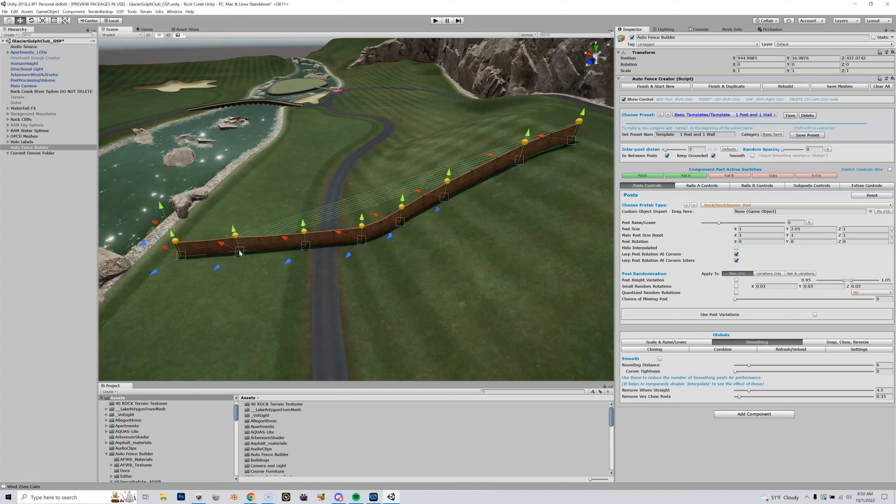
left_click_drag(301, 254, 308, 258)
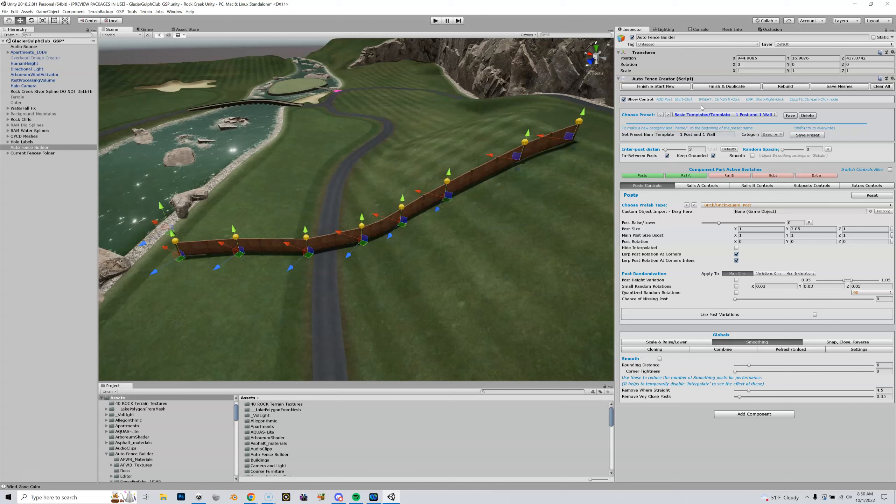
Toggle the fence's control handles a few times, leaving them hidden
left_click(624, 100)
left_click(623, 100)
left_click(623, 100)
left_click(623, 100)
left_click(623, 99)
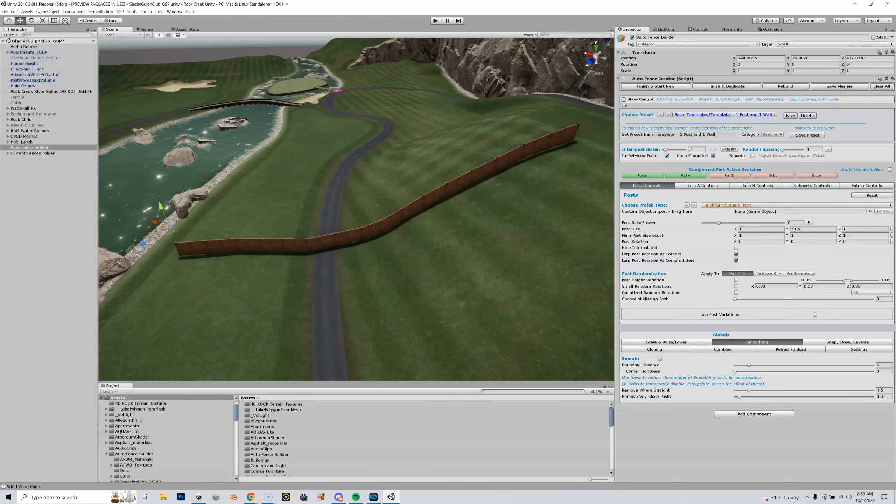
Apply the Broken Wall Long preset from the Favorite category to the fence
left_click(731, 115)
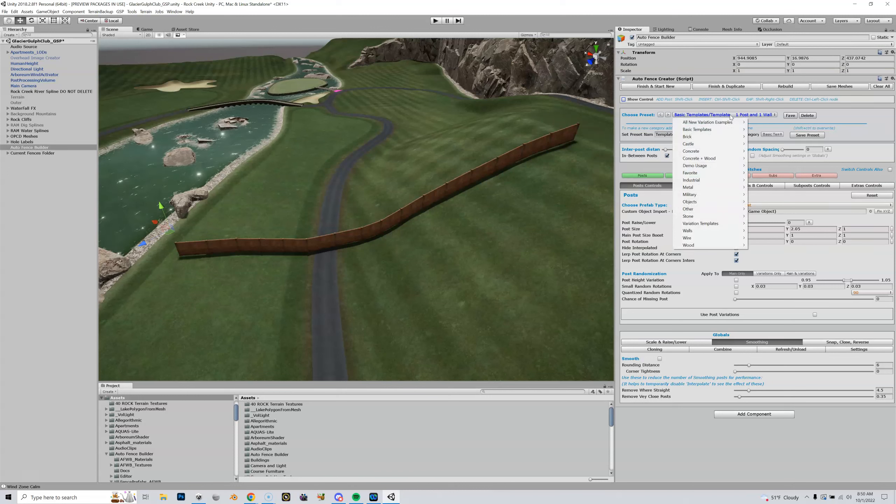
mouse_move(717, 124)
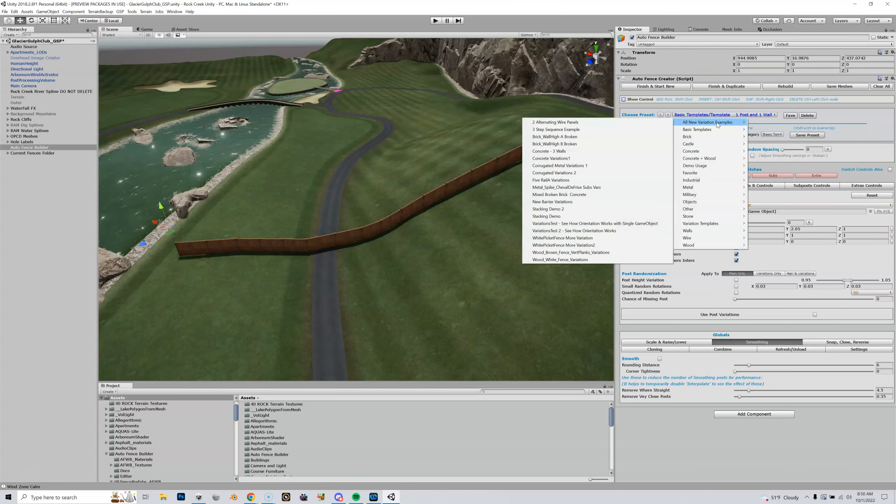
mouse_move(710, 171)
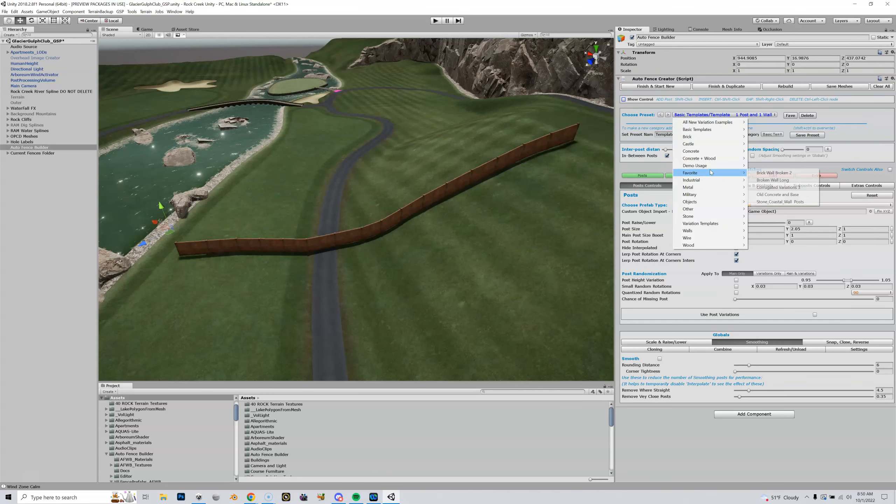
left_click(768, 180)
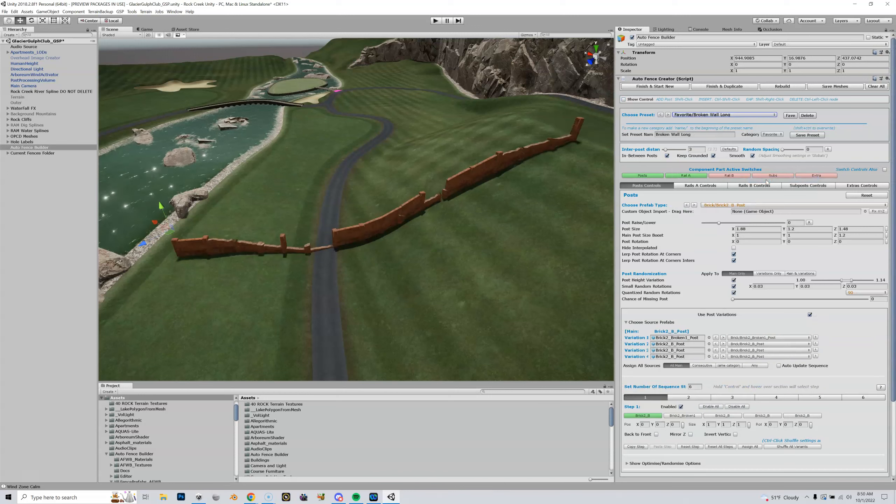
Step through the following presets into the Industrial category, going back to Industrial Fake Pipeline
left_click(667, 115)
left_click(667, 115)
left_click(667, 115)
left_click(667, 115)
left_click(666, 115)
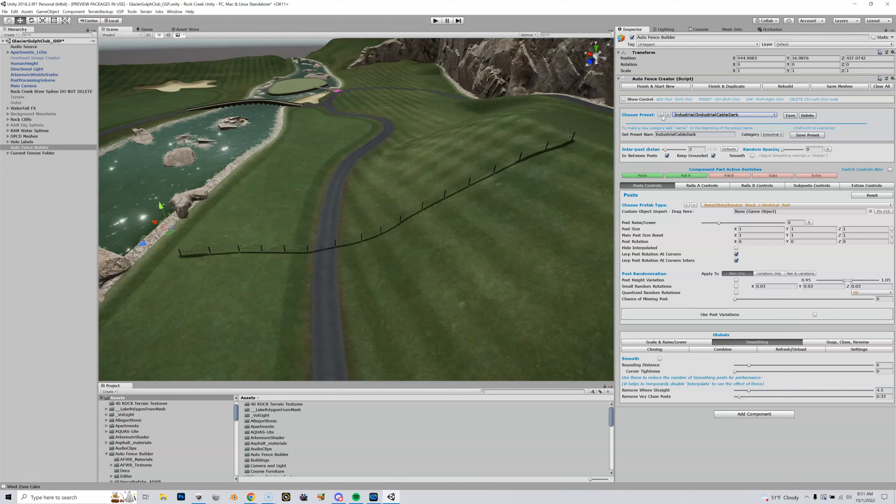
left_click(660, 115)
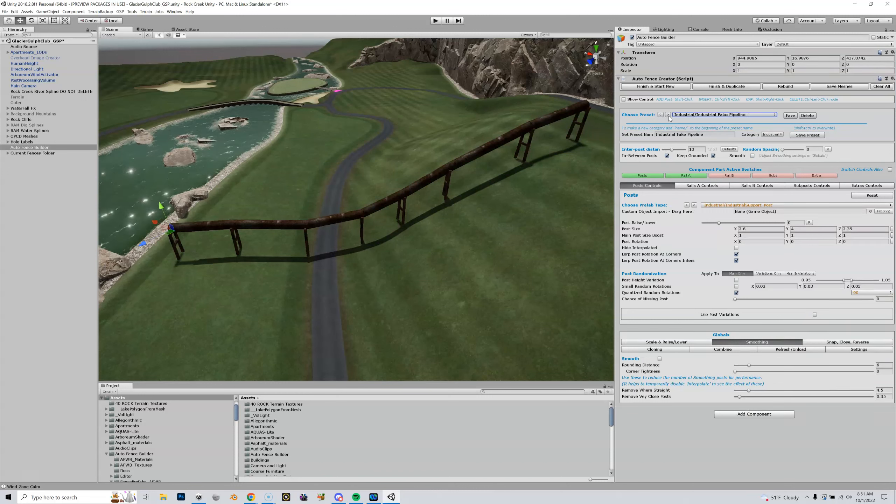
Step forward through the remaining Industrial presets to the Metal category's Cable and Rebar Fence
left_click(668, 116)
left_click(668, 115)
left_click(667, 115)
left_click(667, 115)
left_click(668, 115)
left_click(668, 115)
left_click(667, 115)
left_click(668, 116)
left_click(667, 115)
left_click(668, 115)
left_click(668, 115)
left_click(667, 115)
left_click(668, 115)
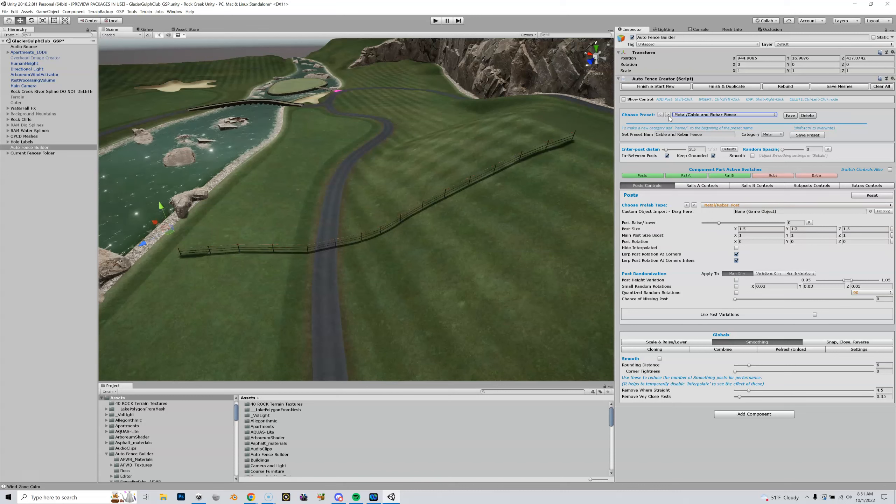
Apply the 2 Alternating Wire Panels preset from All New Variation Examples to the fence
left_click(685, 115)
mouse_move(673, 121)
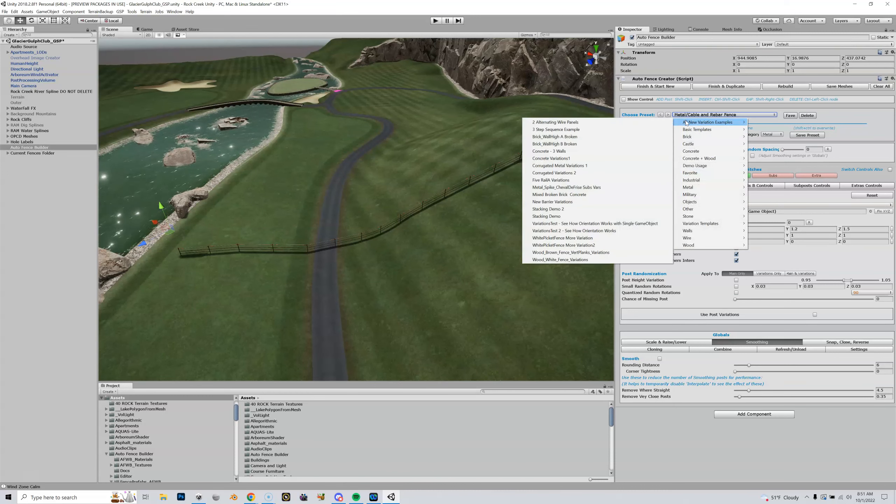
left_click(653, 122)
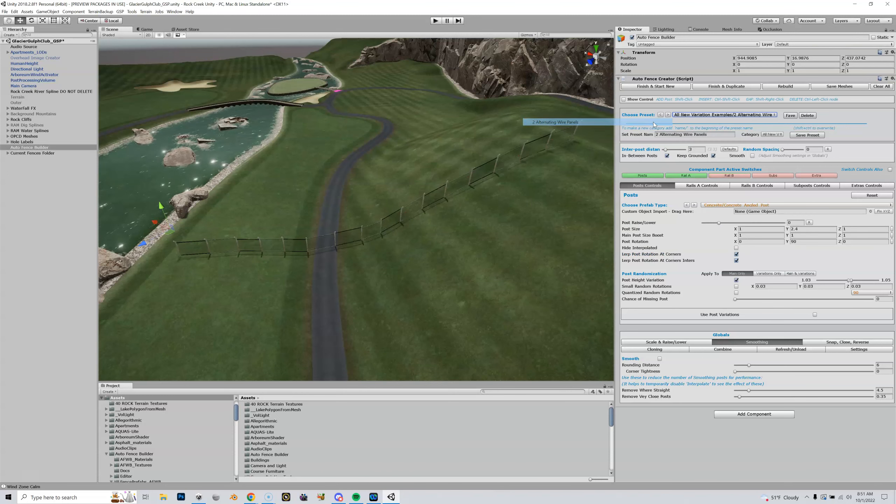
Step forward through the All New Variation Examples presets to Five RailA Variations
left_click(668, 115)
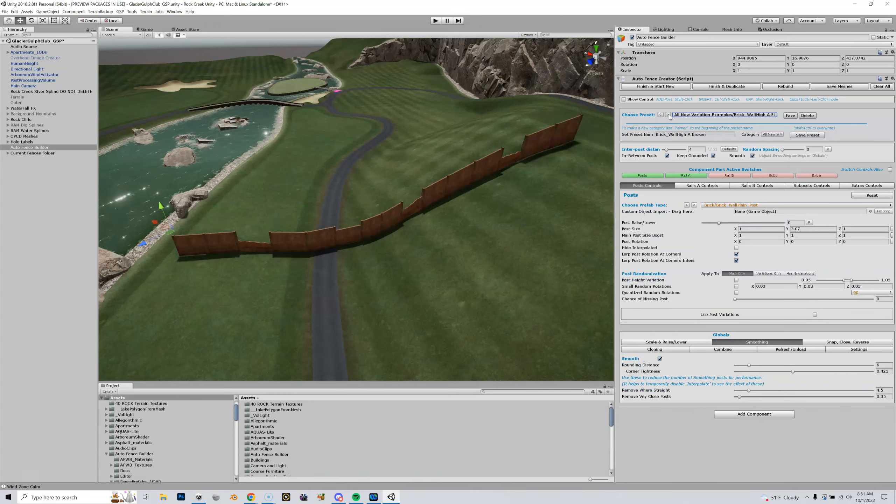
left_click(669, 115)
left_click(668, 115)
left_click(668, 115)
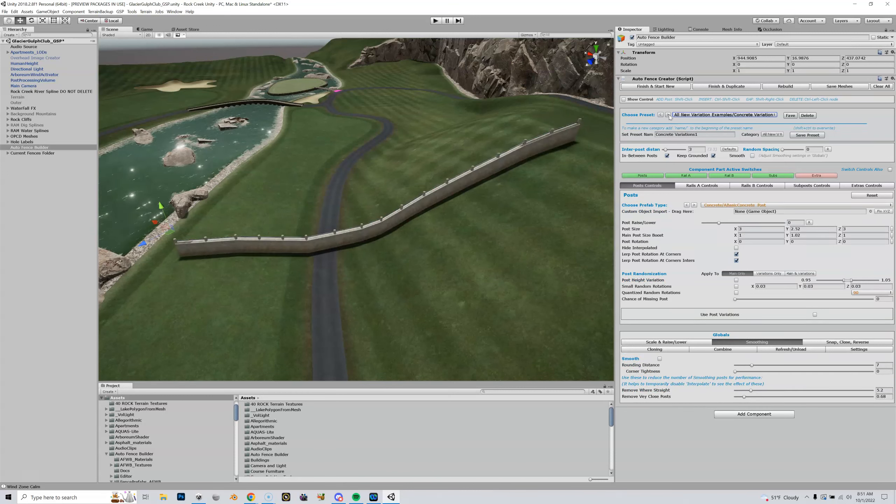
left_click(668, 115)
left_click(669, 115)
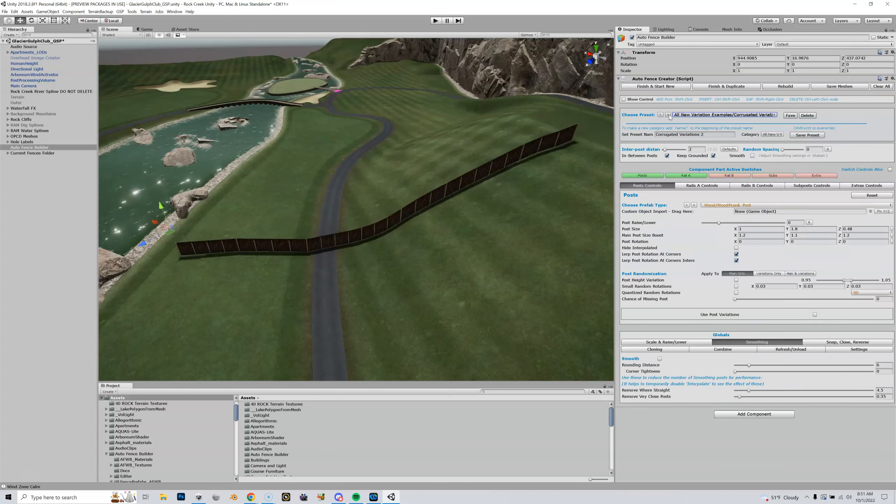
left_click(668, 115)
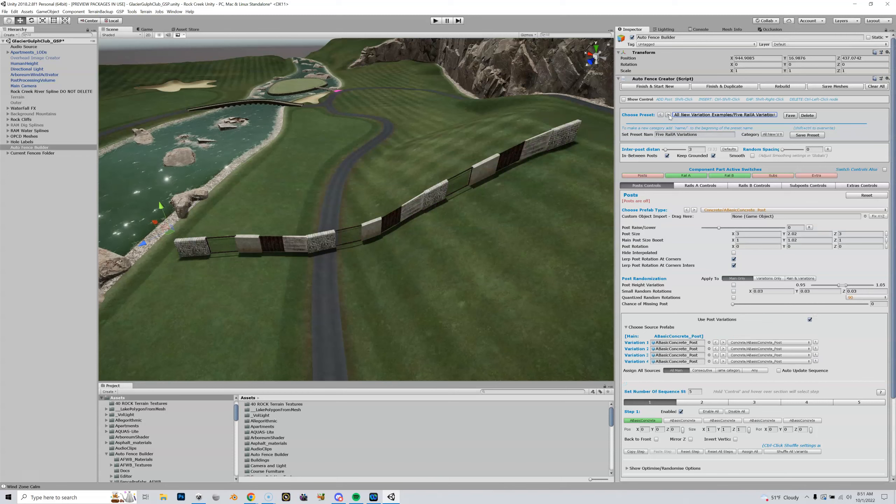
Step the fence preset forward to New Barrier Variations and return to Mixed Broken Brick & Concrete
left_click(668, 115)
left_click(668, 115)
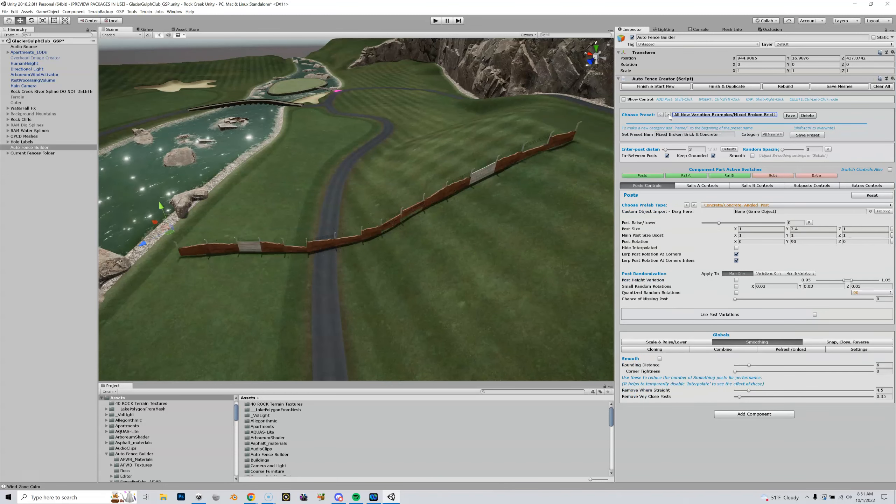
right_click_drag(492, 184, 495, 159)
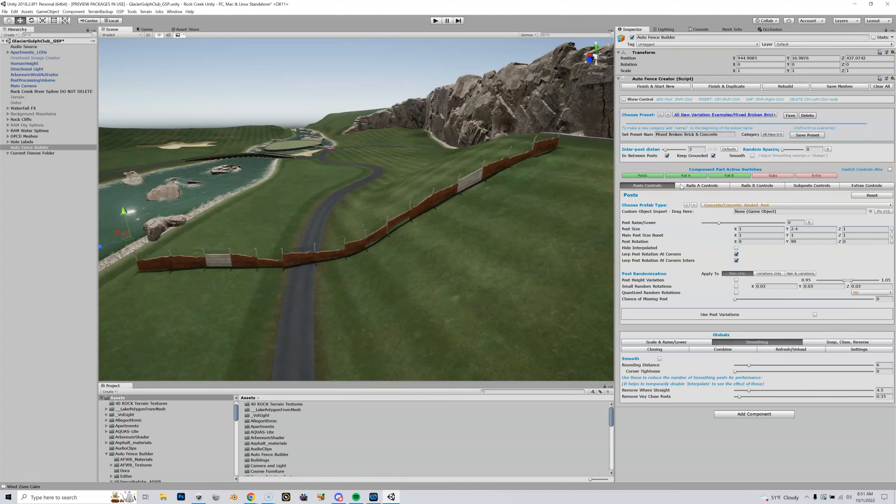
left_click(668, 115)
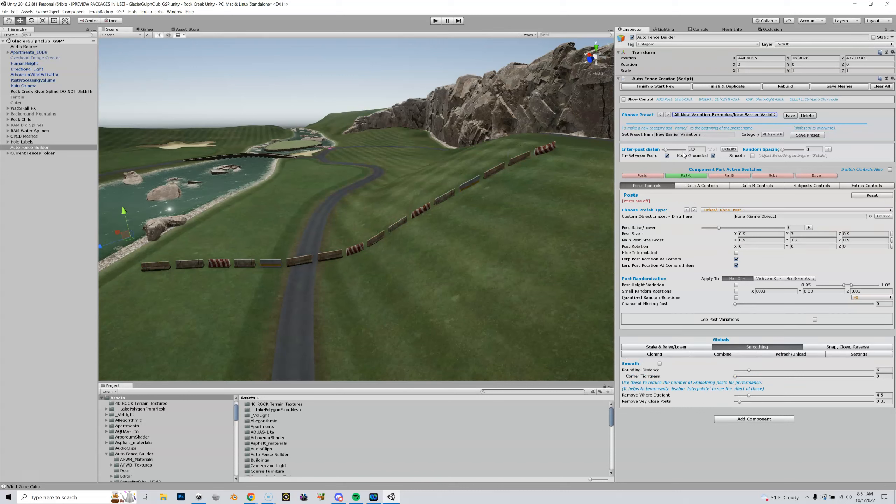
left_click(660, 116)
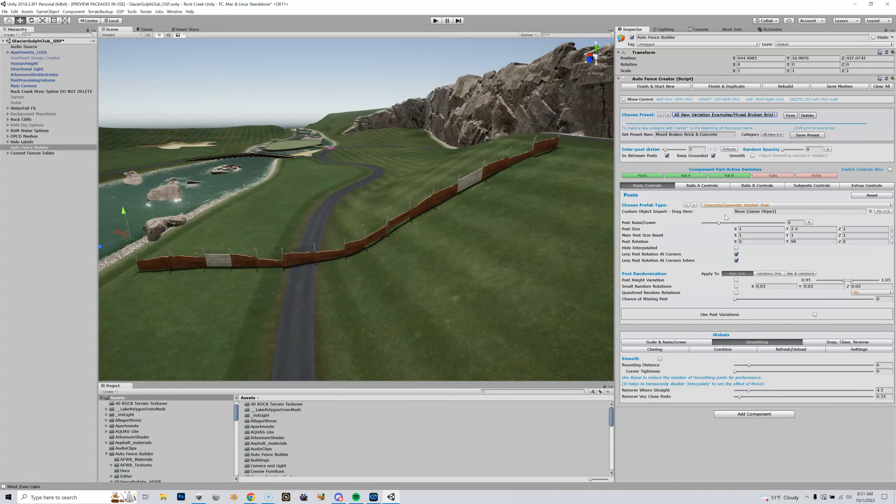
left_click(667, 115)
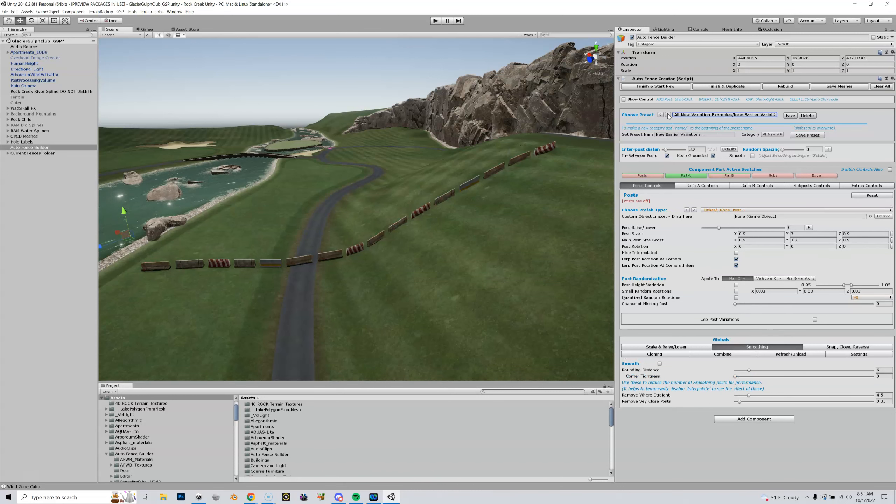
left_click(660, 115)
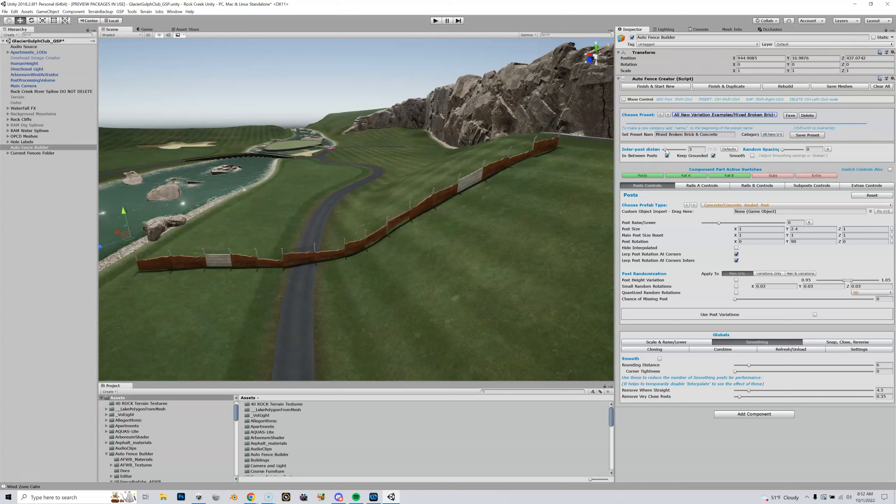
Try an inter-post distance of 5 on the fence, and reduce it to 3.8
mouse_move(665, 151)
left_mouse_down()
mouse_move(678, 150)
mouse_move(660, 146)
mouse_move(668, 150)
left_mouse_up()
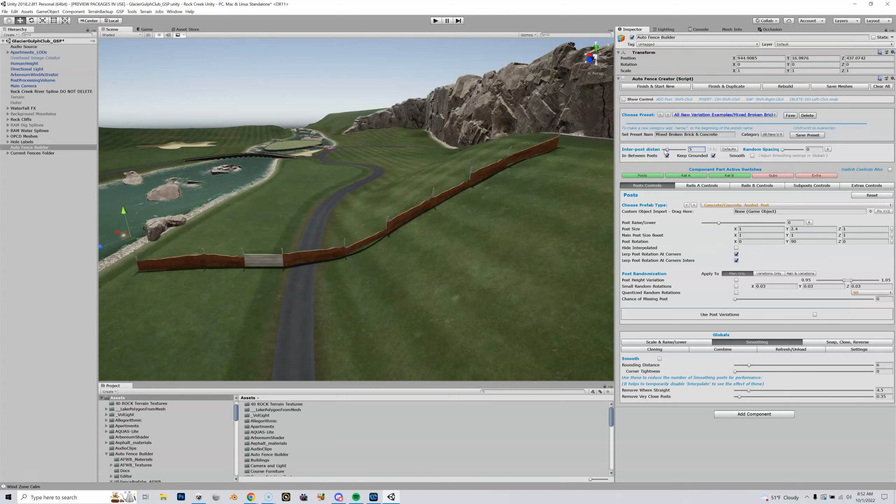
left_click_drag(667, 150, 665, 150)
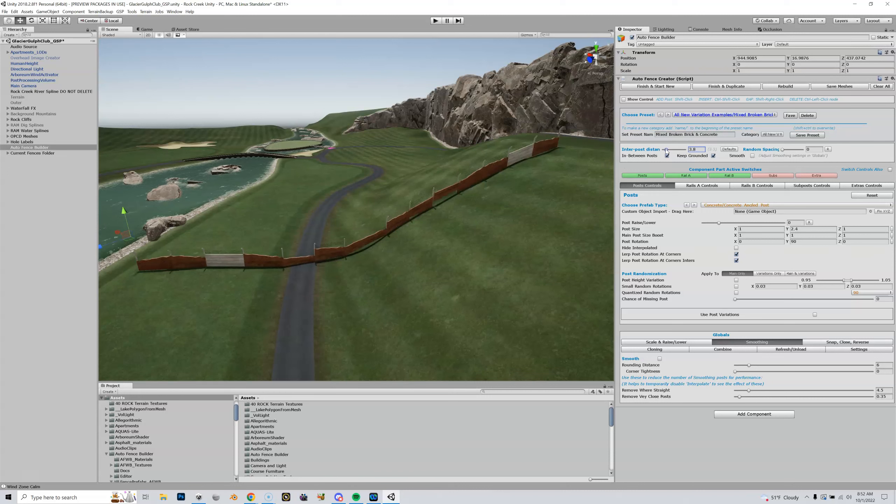
Clear the current fence and build a new one across the path, from near the water's edge to the far hillside
left_click(881, 86)
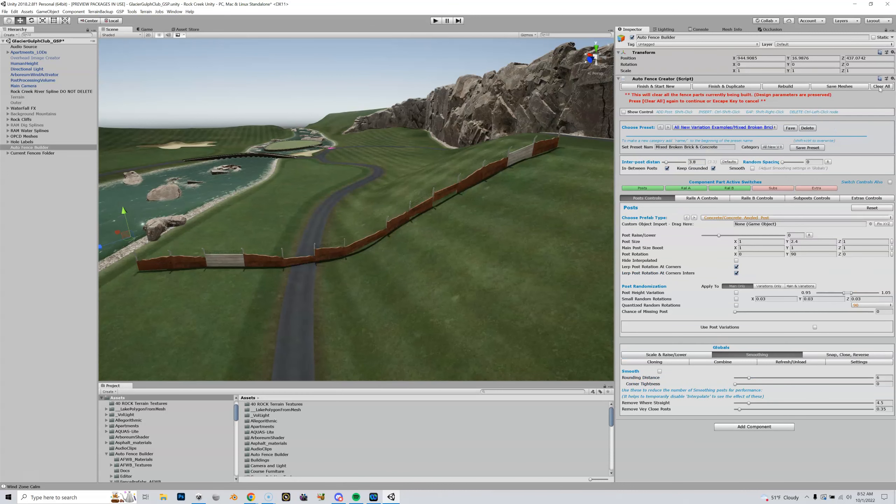
left_click(880, 87)
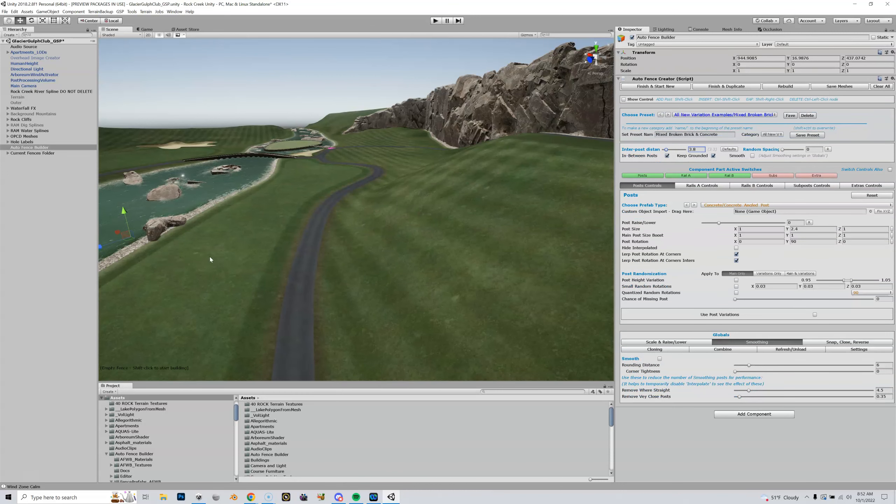
left_click(172, 254, "shift")
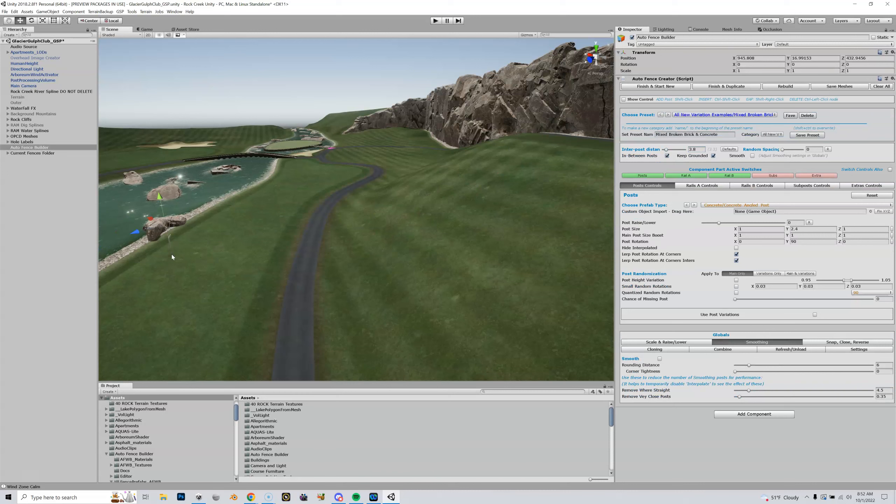
left_click(533, 171, "shift")
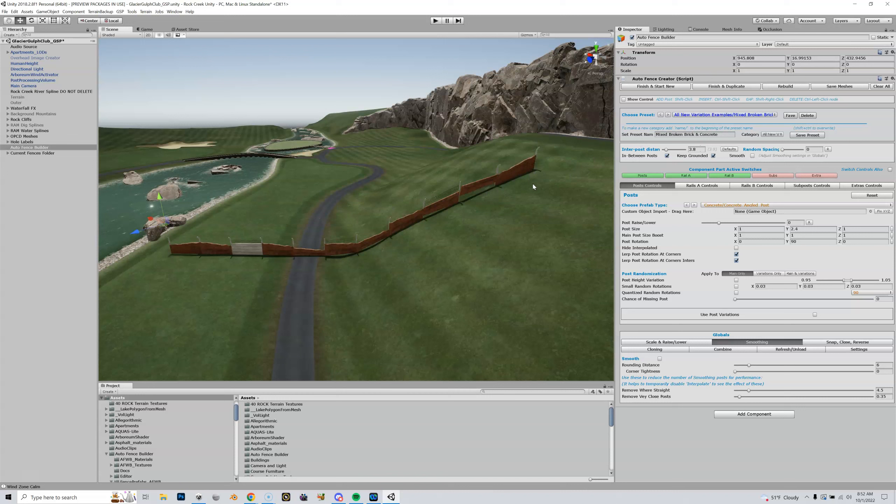
Try an inter-post distance of 25, turning In Between Posts off and on again
left_click_drag(665, 149, 685, 151)
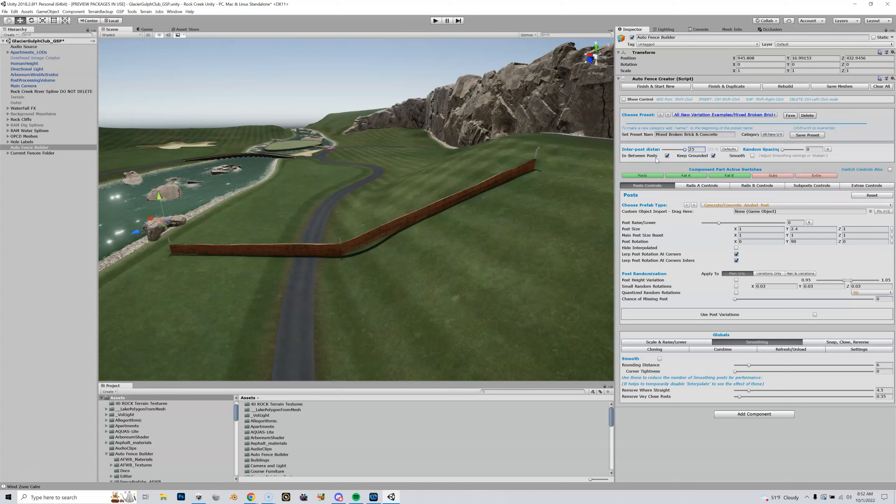
left_click(667, 155)
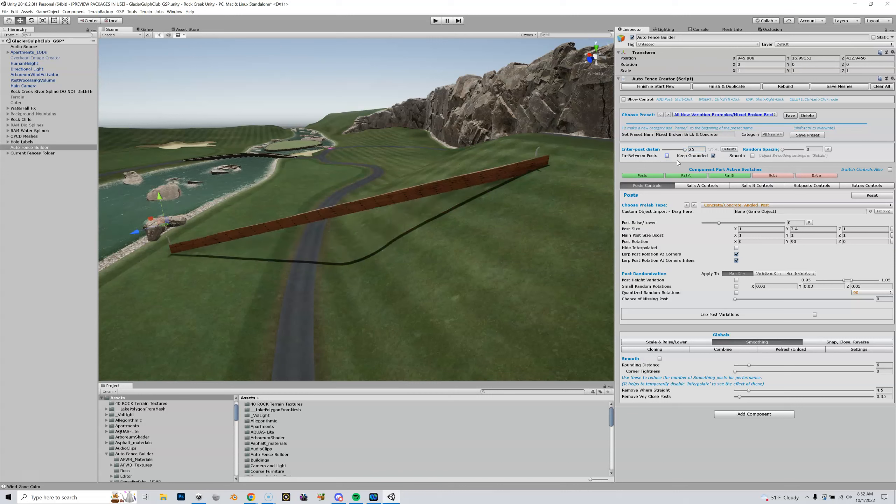
left_click(666, 156)
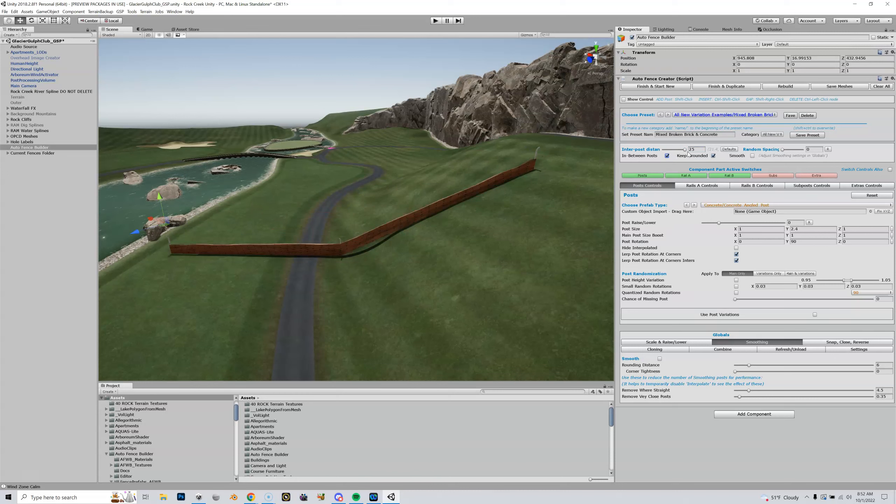
Set the fence's inter-post distance to 3
left_click_drag(684, 150, 664, 150)
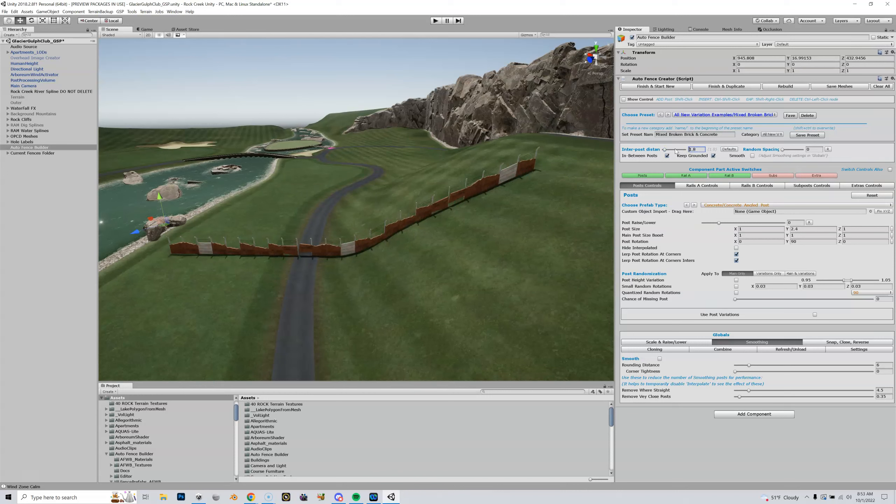
type("3")
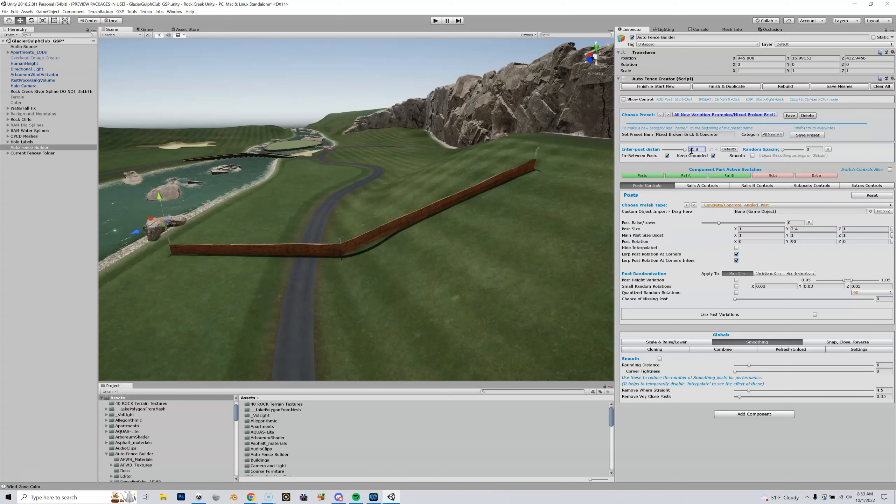
key("Delete")
key("Delete")
key("Delete")
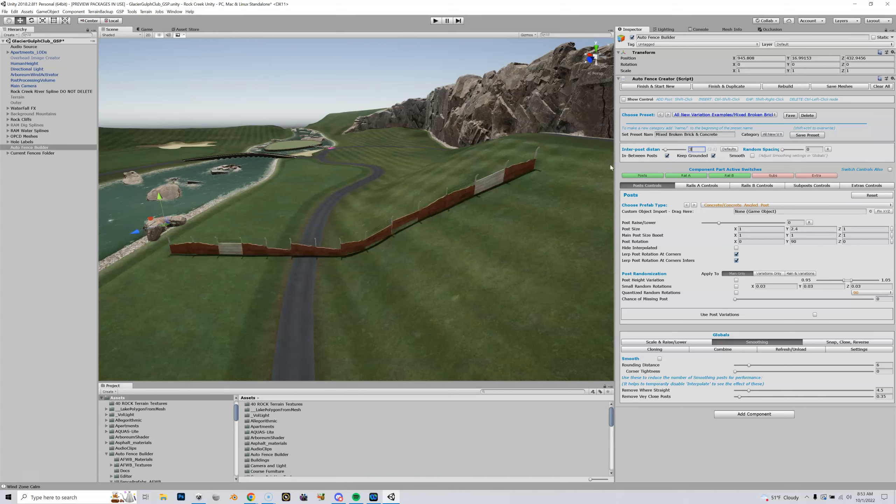
Turn Keep Grounded off and on again for the fence
left_click(713, 156)
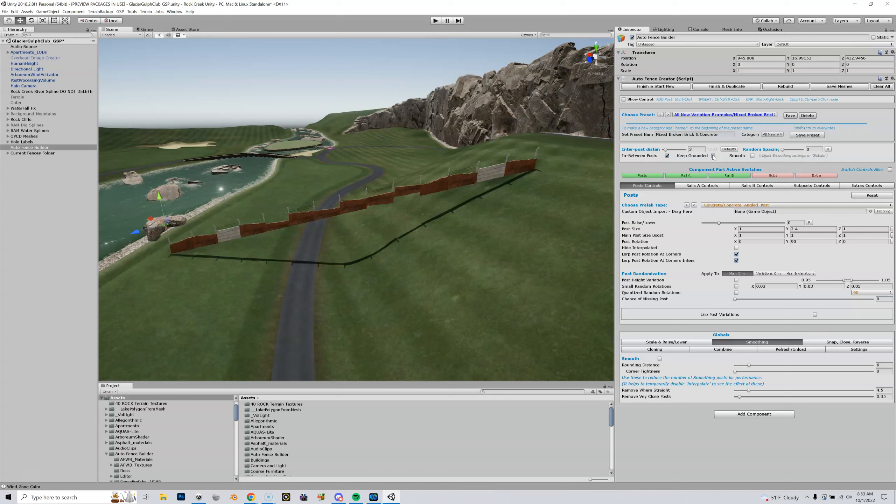
left_click(713, 156)
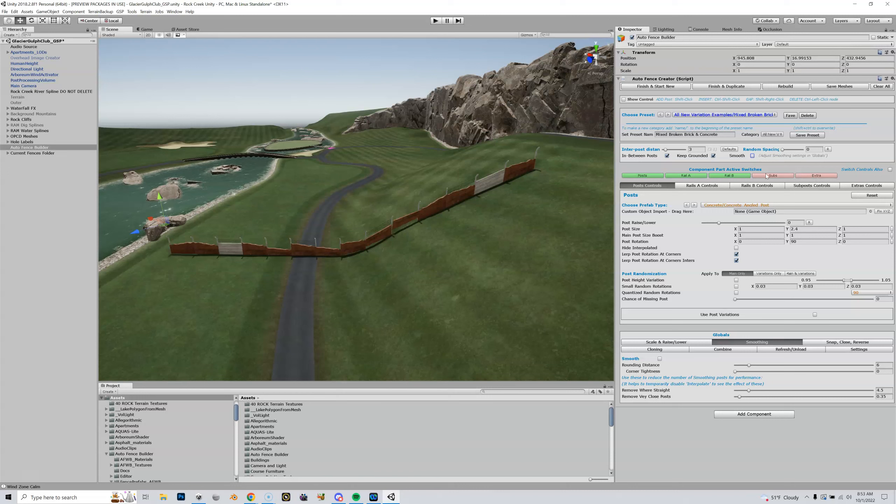
Toggle the fence's Posts and Rail A components off and on, leaving both active
left_click(642, 176)
left_click(642, 175)
left_click(641, 175)
left_click(642, 175)
left_click(693, 176)
left_click(693, 176)
left_click(693, 175)
left_click(693, 176)
left_click(693, 176)
left_click(693, 176)
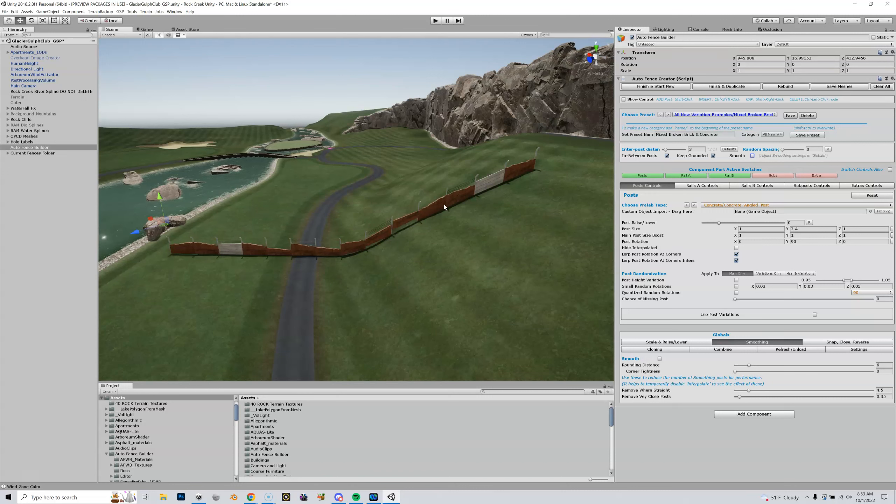
left_click(685, 175)
left_click(684, 176)
Step the post prefab forward to Concrete_Bannister1_Post and browse the available post prefab categories
left_click(693, 205)
left_click(693, 205)
left_click(694, 205)
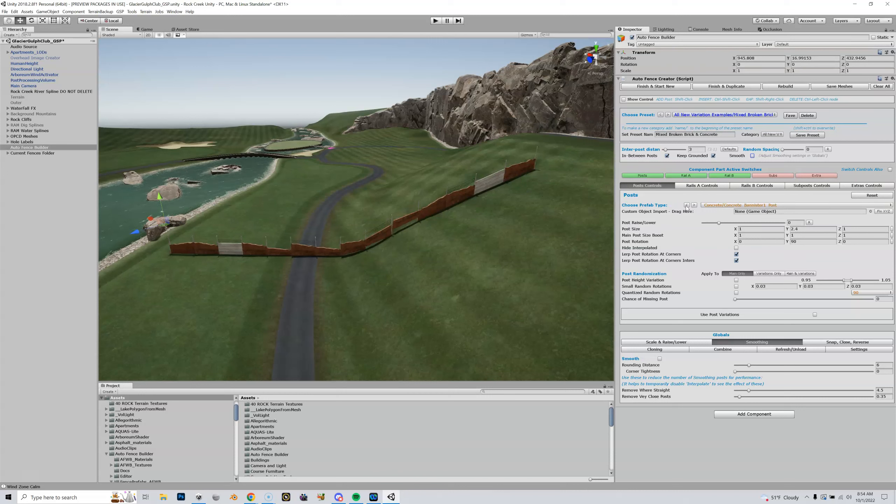
left_click(718, 205)
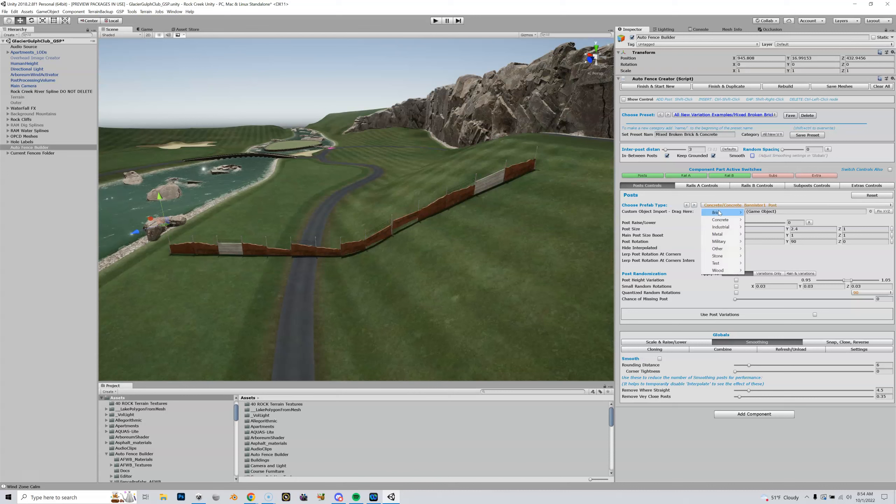
mouse_move(718, 214)
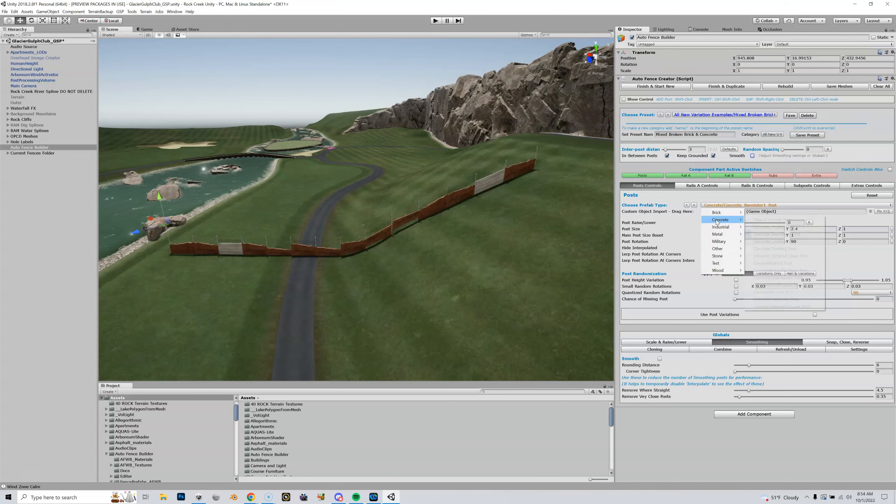
left_click(688, 219)
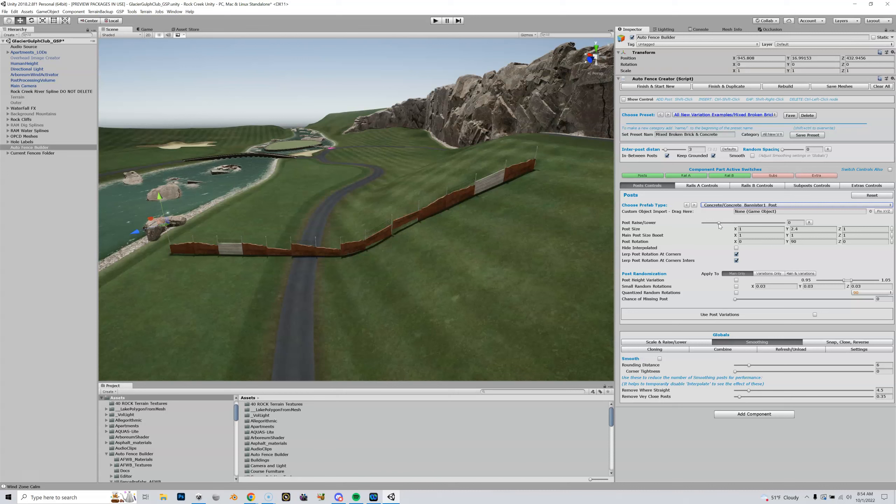
Lower the posts to -0.17, try a Main Post Size Boost Y of 0.87, and reset the size boost and Post Size
left_click_drag(718, 223, 717, 223)
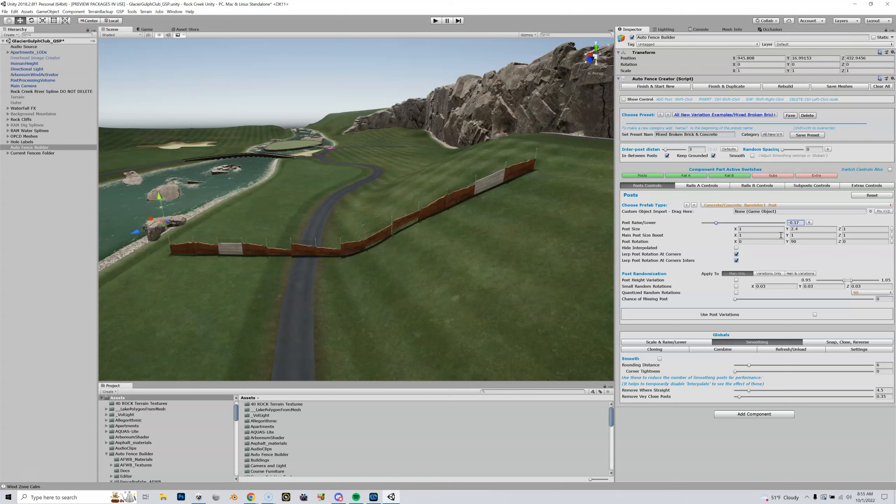
mouse_move(787, 235)
left_mouse_down()
mouse_move(808, 235)
mouse_move(776, 235)
mouse_move(797, 237)
mouse_move(787, 237)
left_mouse_up()
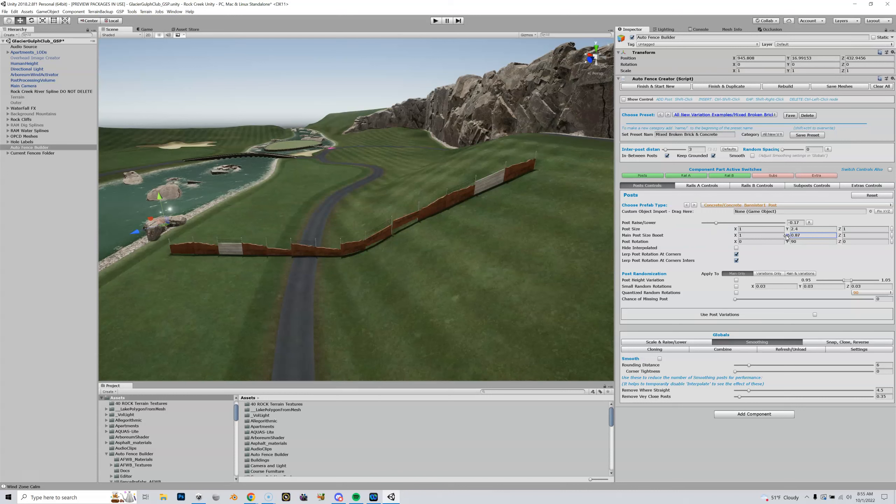
left_click(892, 236)
mouse_move(787, 228)
left_mouse_down()
mouse_move(807, 229)
mouse_move(791, 230)
left_mouse_up()
left_click(892, 229)
Try a Post Rotation Z of -1.1, and reset the Post Rotation and Post Size
left_click(847, 242)
type("-1.1")
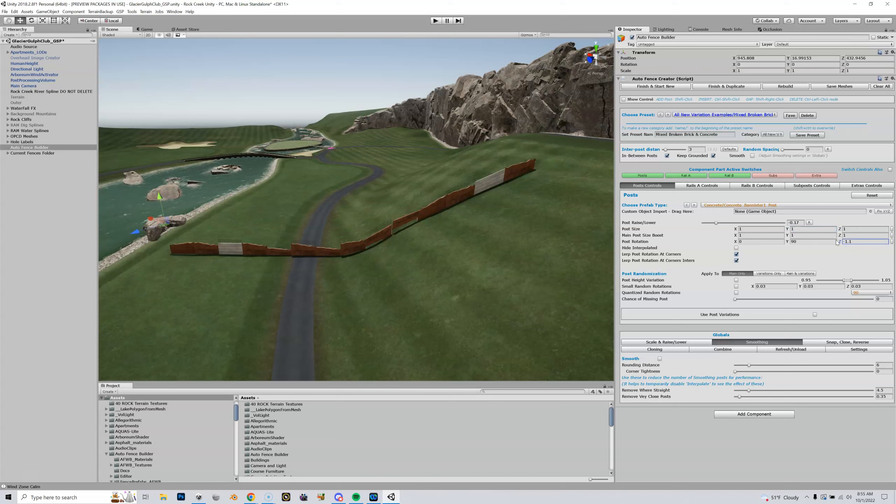
left_click(891, 242)
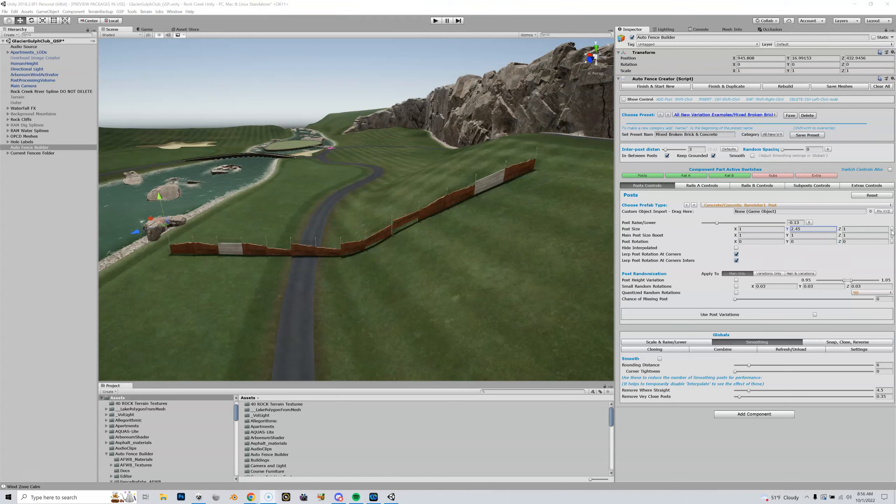
left_click(891, 229)
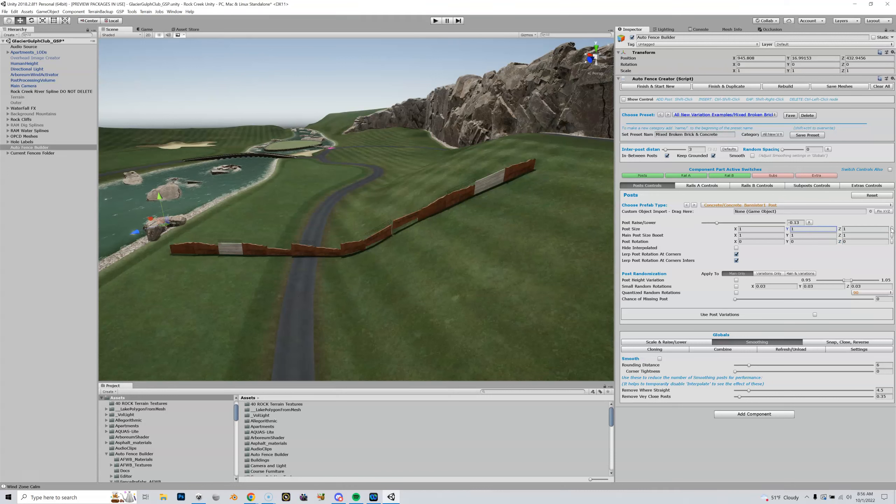
Switch the posts back to the Concrete_Angled_Post prefab, with all post settings reset and a Post Size Y of 2.5
left_click(686, 205)
left_click_drag(789, 233, 814, 228)
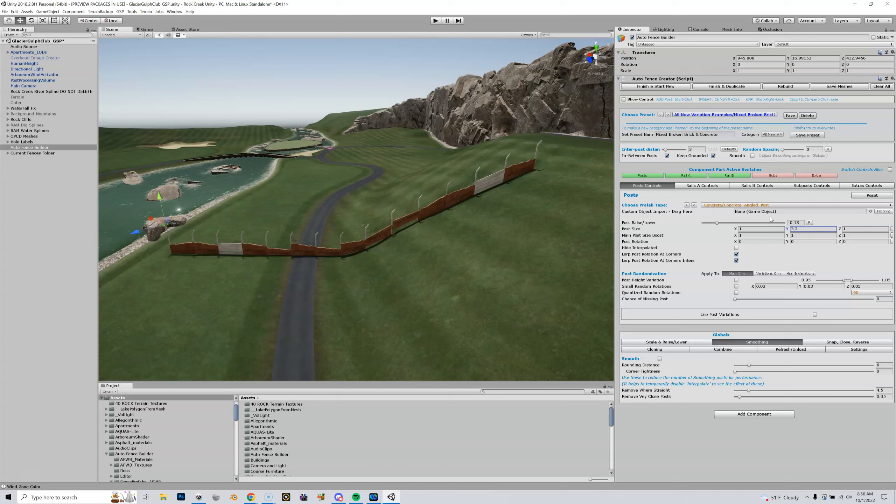
left_click(871, 195)
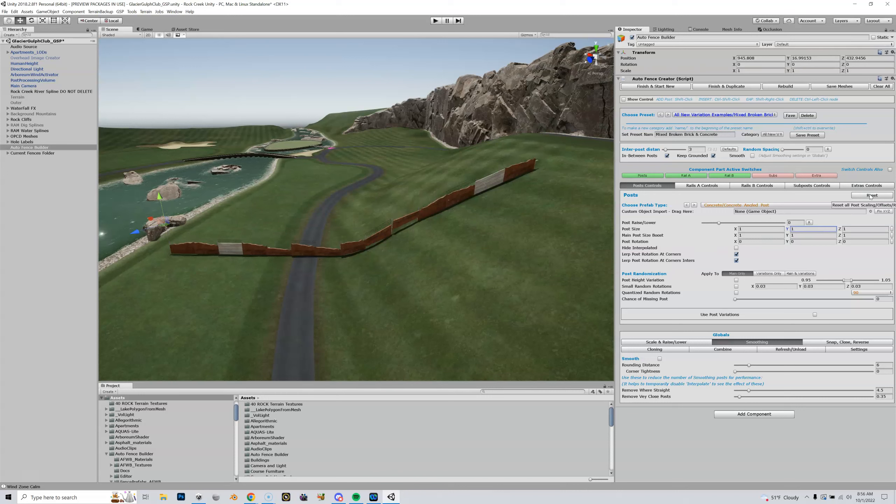
left_click_drag(790, 230, 810, 230)
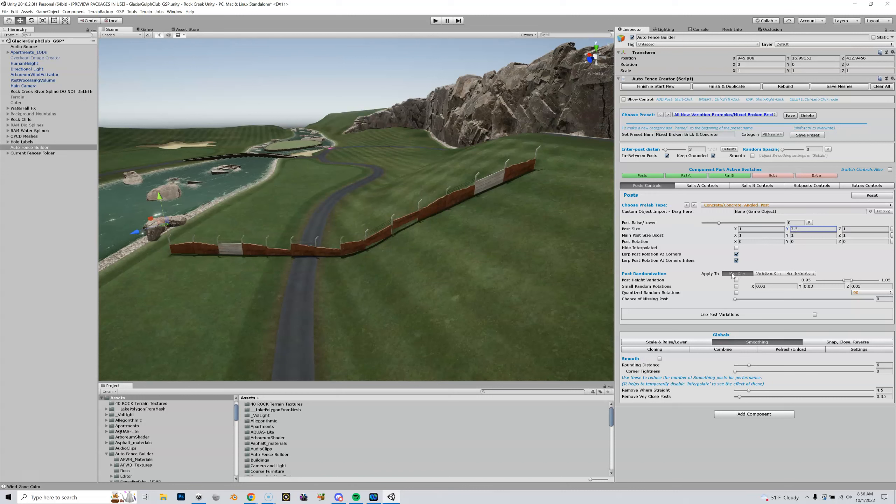
Apply post randomization to Variations Only and enable Post Height Variation
left_click(779, 274)
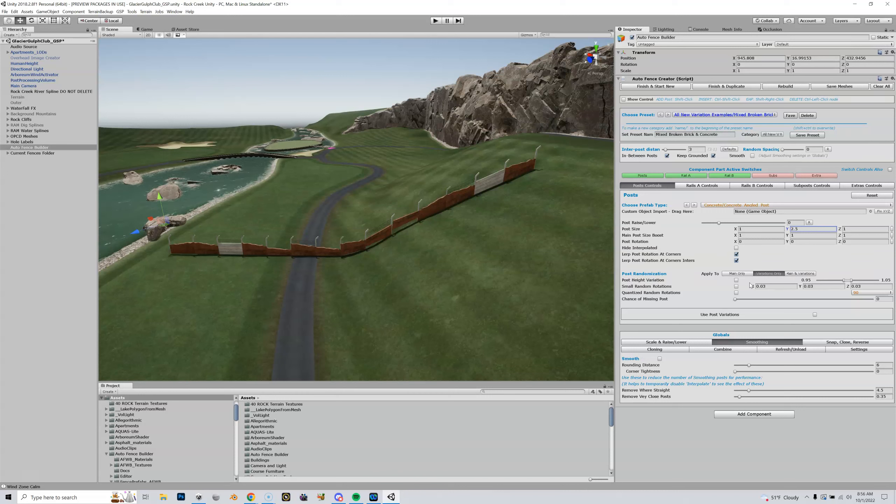
left_click(736, 279)
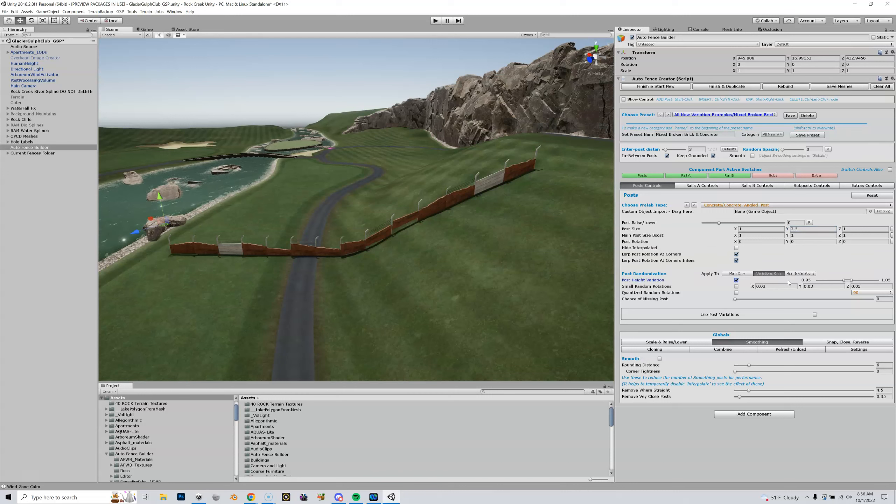
Set the Post Height Variation range to 0.55–1.22 and compare the Apply To options, ending on Variations Only
mouse_move(842, 279)
left_mouse_down()
mouse_move(831, 282)
mouse_move(856, 280)
left_mouse_up()
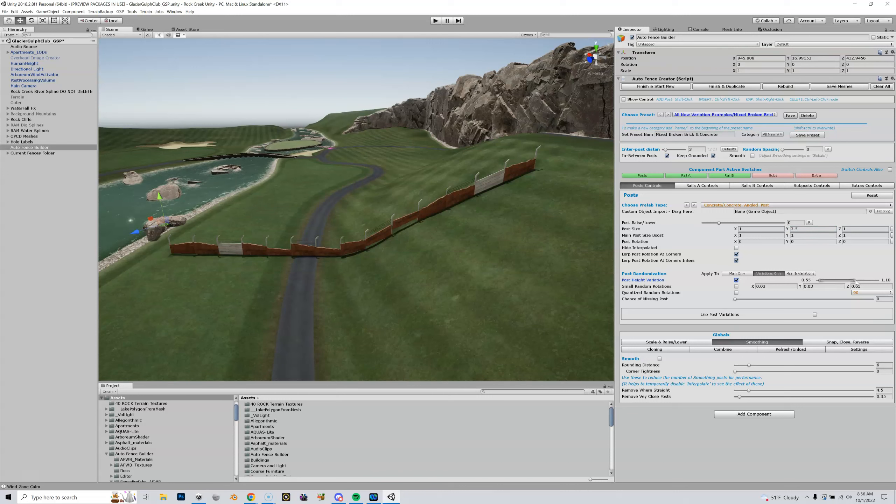
left_click(792, 274)
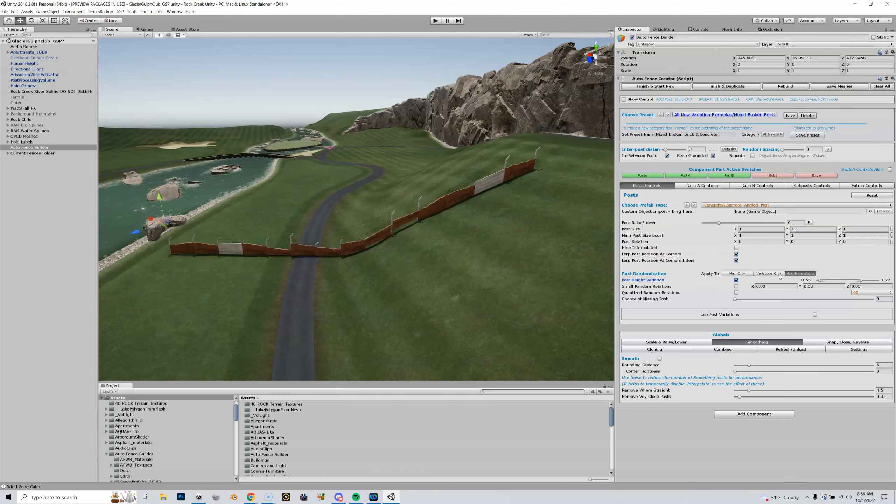
left_click(749, 275)
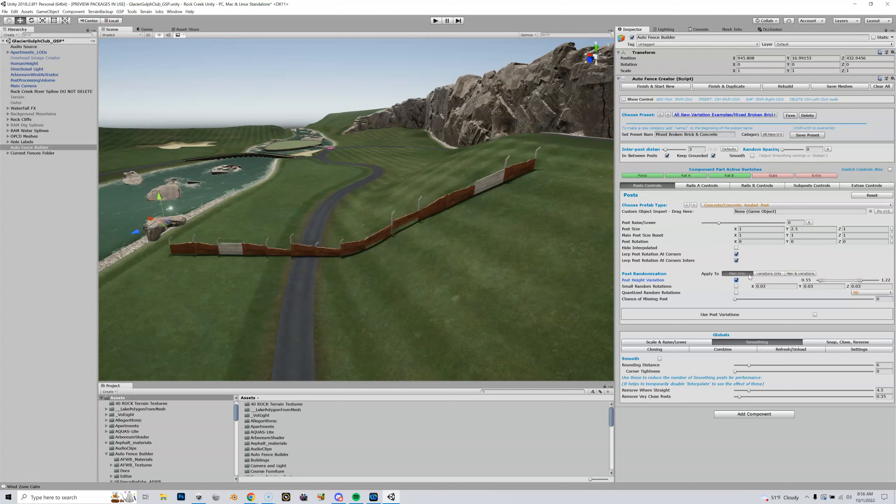
left_click(770, 274)
left_click(797, 272)
left_click(774, 274)
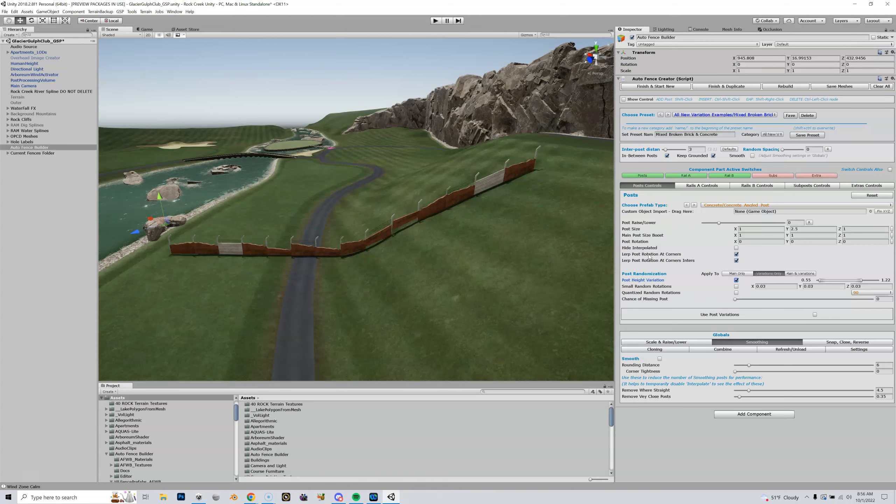
Open the Rails A controls, try the CinderBlockSloppy_Panel_Rail prefab, and return to Brick2_BrokenWall_3_Panel_Rail
left_click(697, 185)
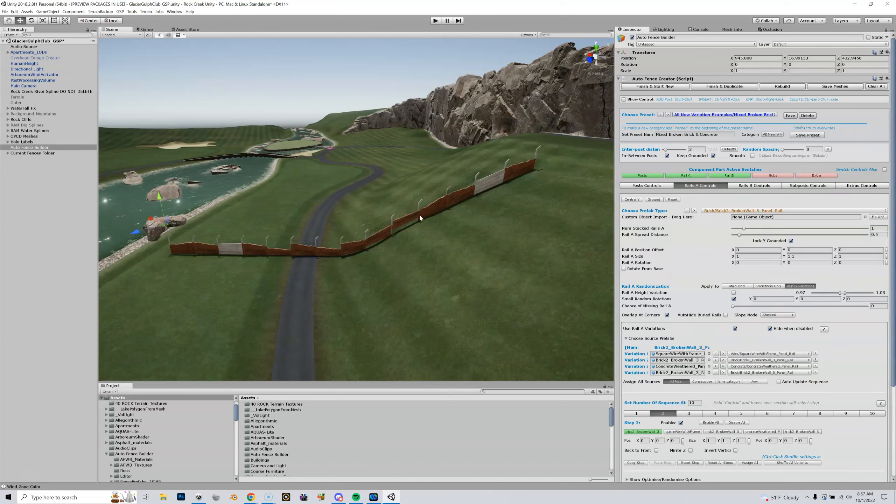
left_click(694, 211)
left_click(694, 211)
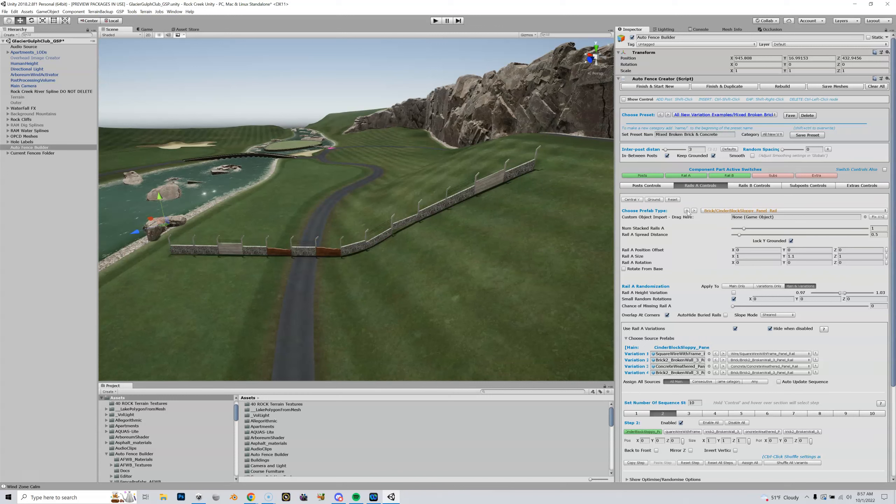
left_click(686, 211)
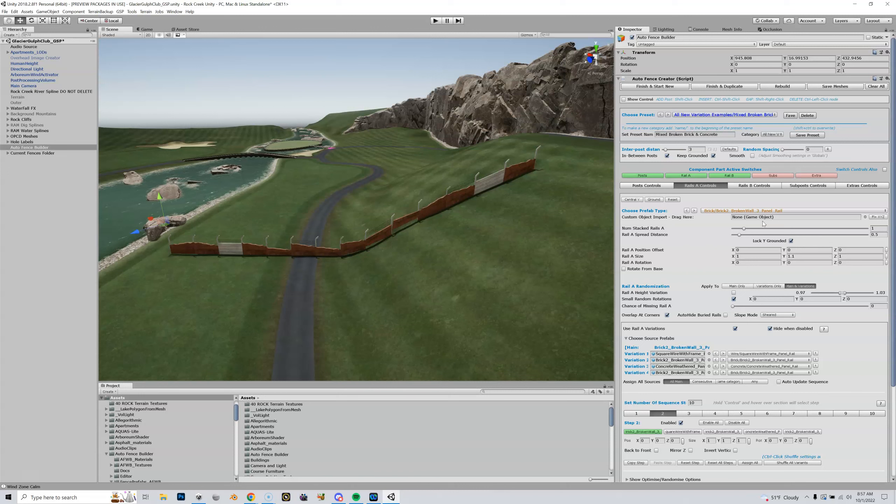
Try two stacked A rails with spread distances of 2.99 and 2.11, and return to one rail with a spread of 0.94
left_click_drag(744, 227, 755, 226)
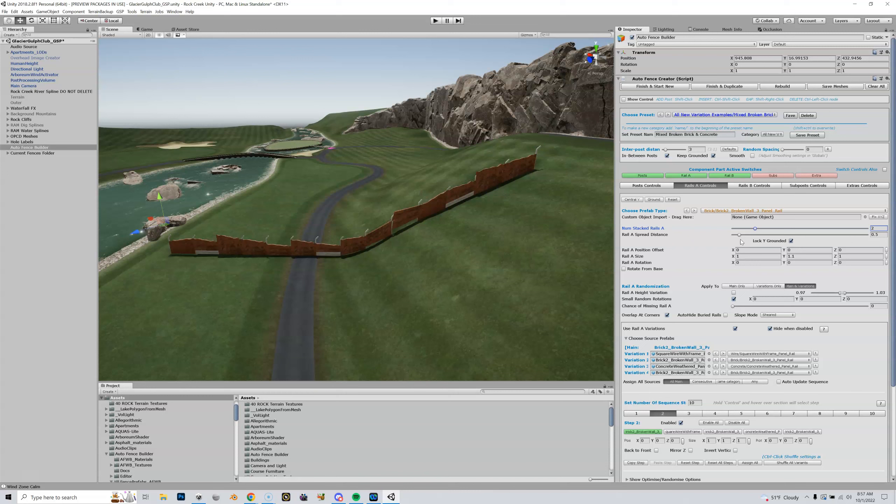
left_click_drag(739, 235, 772, 235)
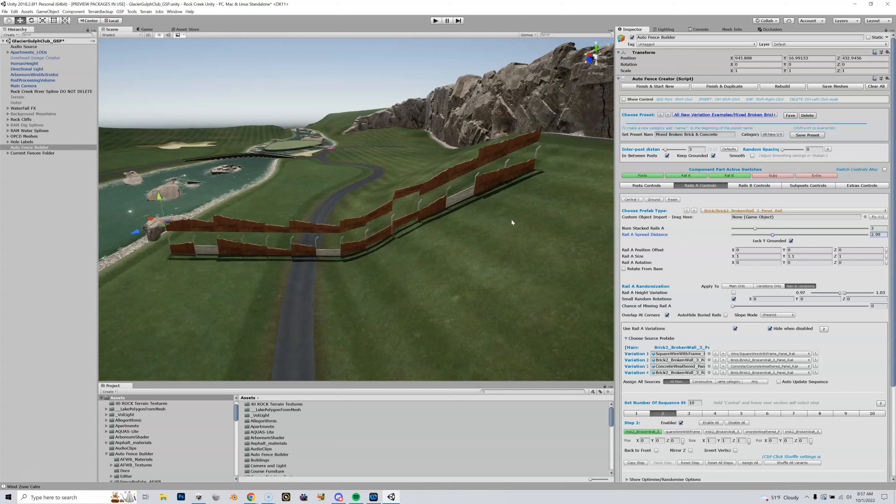
left_click_drag(772, 235, 761, 236)
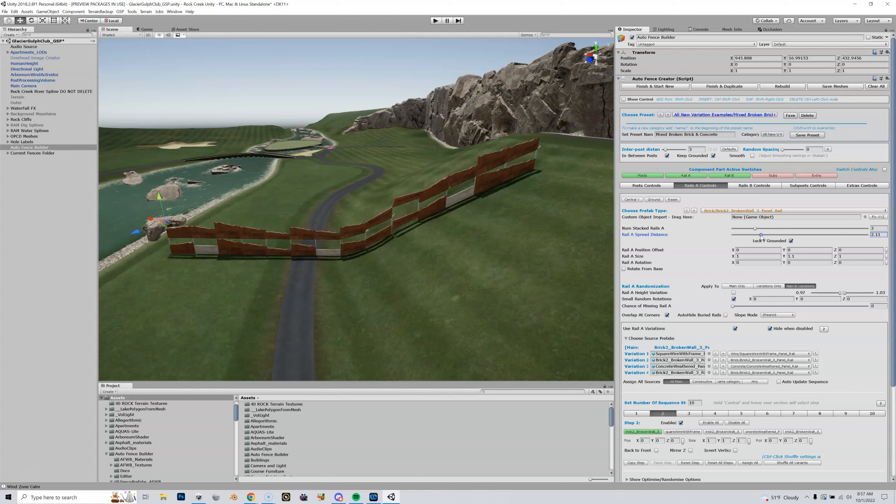
mouse_move(761, 236)
left_mouse_down()
mouse_move(744, 236)
mouse_move(748, 228)
left_mouse_up()
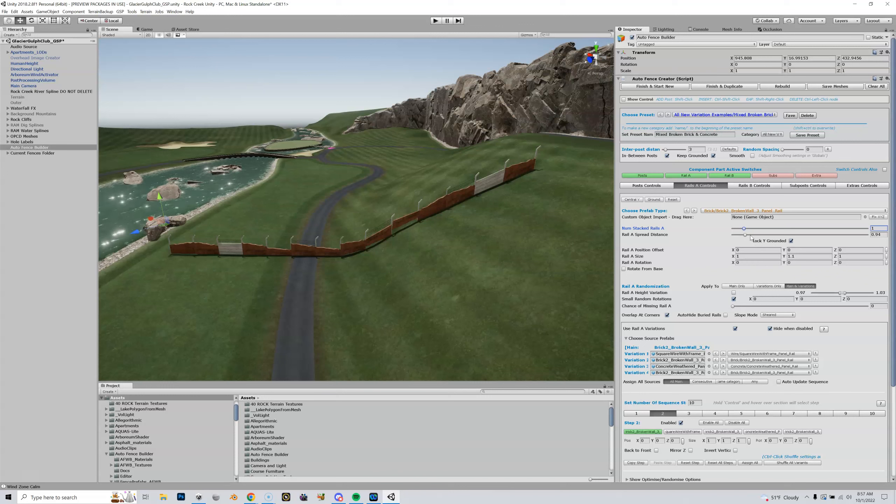
With Lock Y Grounded off, try Rail A Position Offsets of Y 0.01 and X -0.42 and 0.6, and restore the offset and lock
left_click(791, 242)
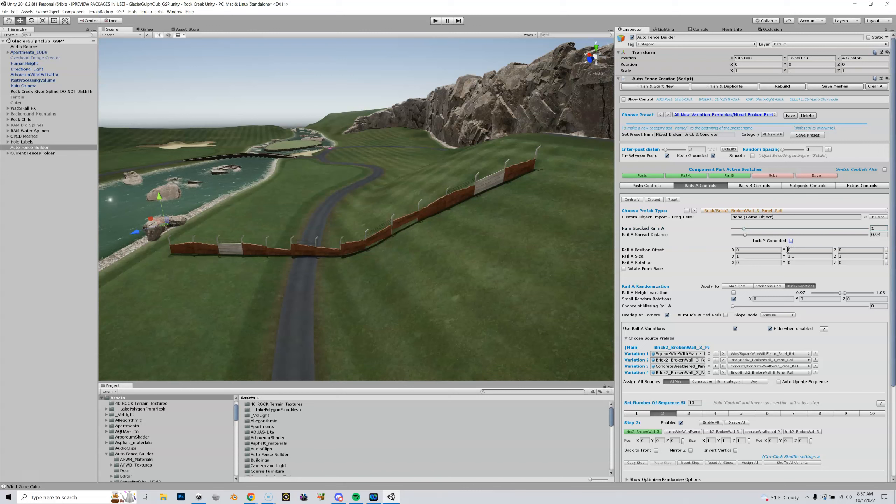
left_click_drag(785, 252, 786, 249)
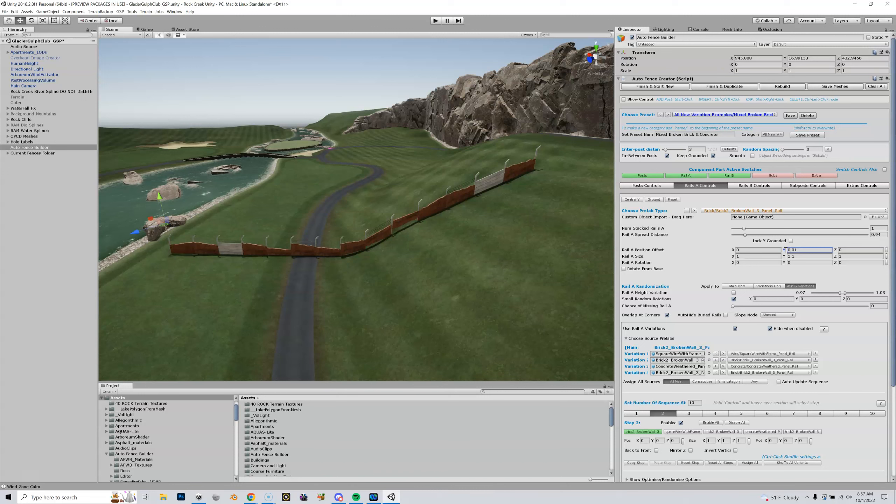
left_click(742, 250)
type("0.48")
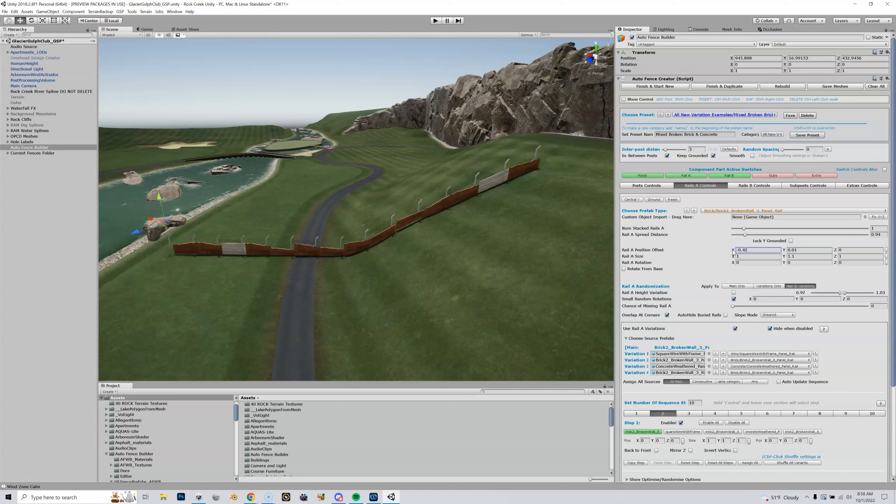
left_click_drag(743, 252, 745, 252)
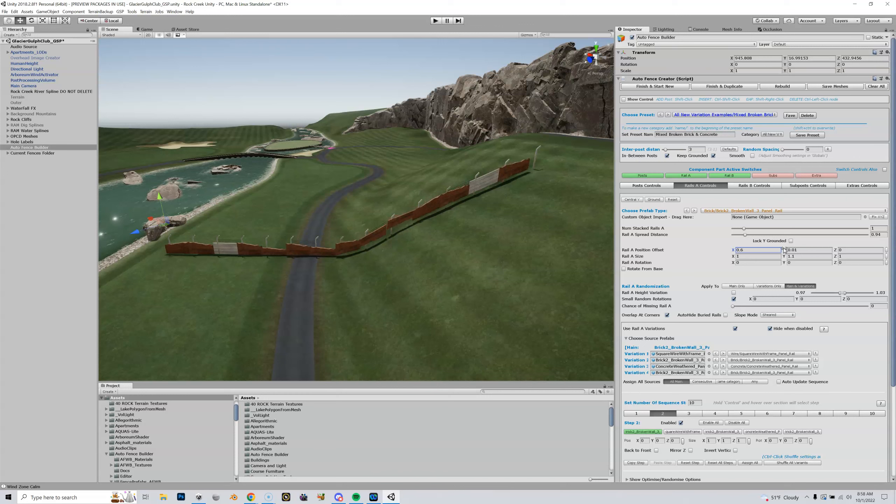
left_click(886, 250)
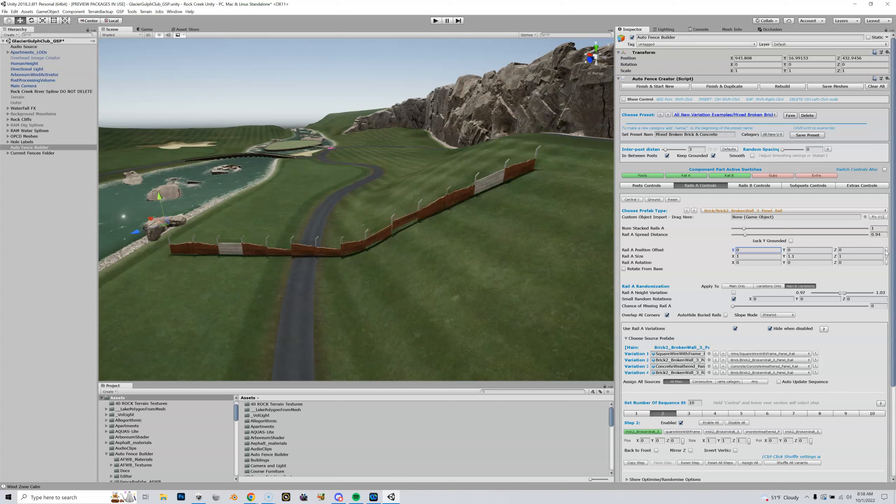
left_click(791, 241)
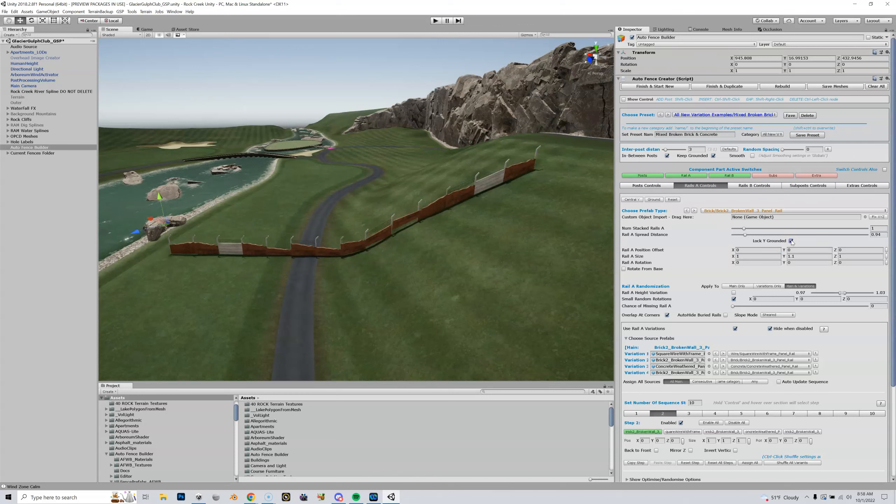
Set Rail A Rotation X to 0.45 and enable Rail A Height Variation from 0.93 to 0.99, applied to Main Only
mouse_move(733, 263)
left_mouse_down()
mouse_move(747, 264)
mouse_move(733, 263)
left_mouse_up()
left_click(731, 286)
left_click(733, 293)
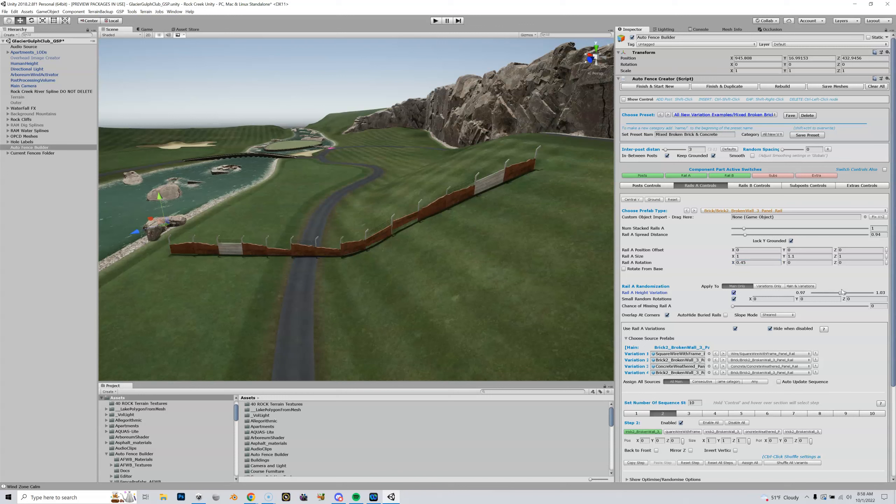
left_click_drag(841, 291, 804, 290)
Cycle through the brick and concrete prefabs for Rail A and choose Brick/Brick2_BrokenWall_1_Panel_Rail as the main panel
scroll(737, 280, "down", 2)
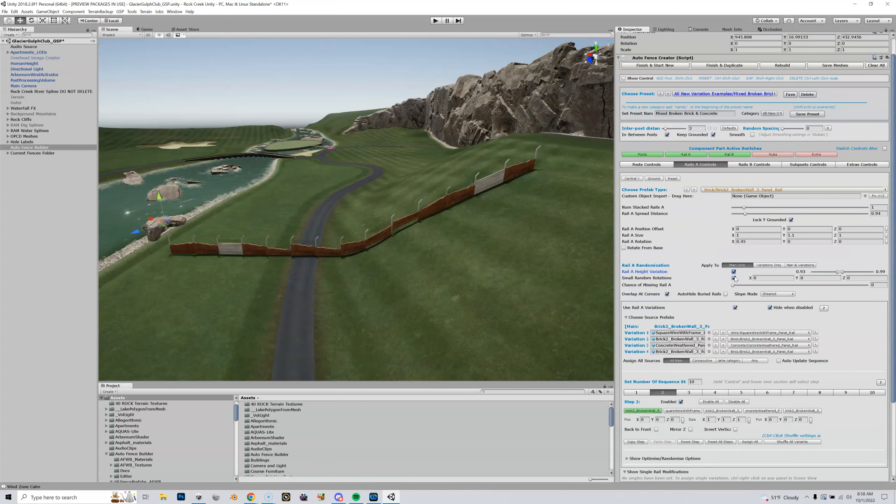
scroll(730, 276, "down", 1)
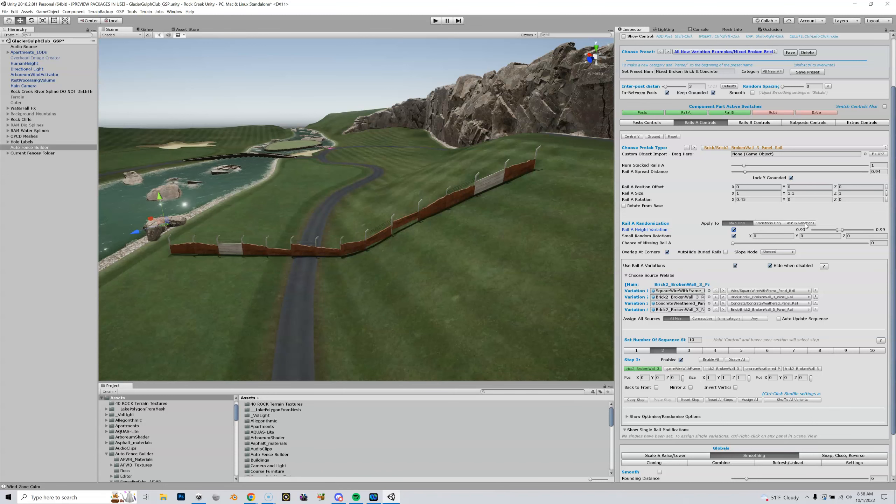
scroll(747, 211, "down", 2)
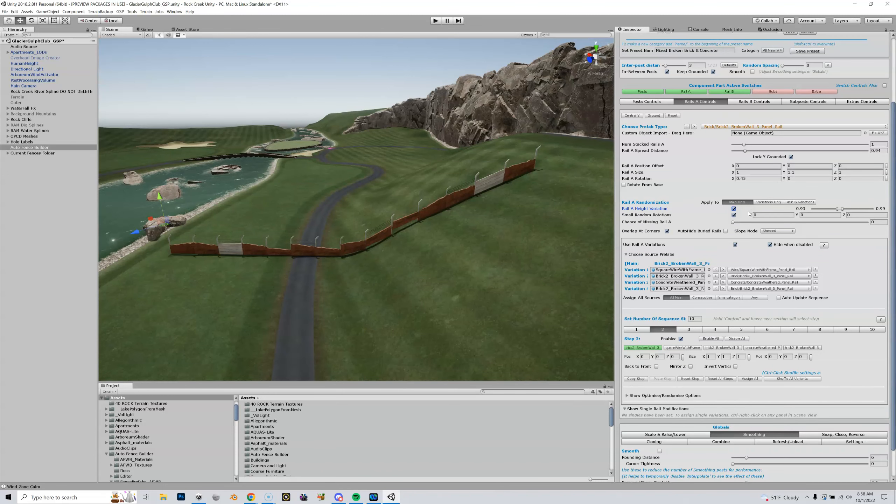
scroll(709, 241, "down", 2)
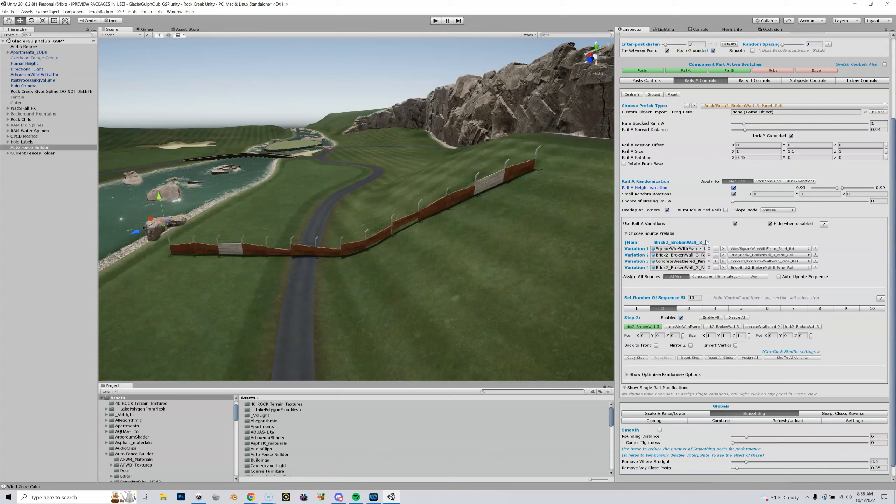
scroll(707, 242, "down", 1)
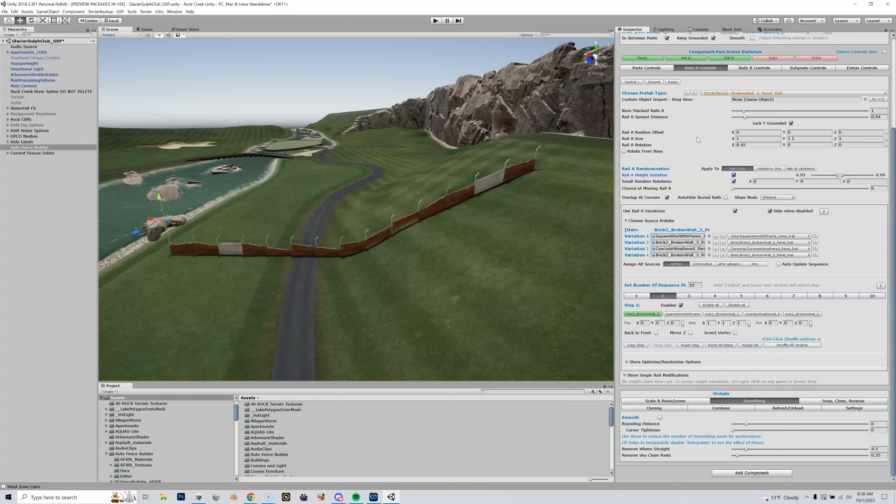
left_click(693, 92)
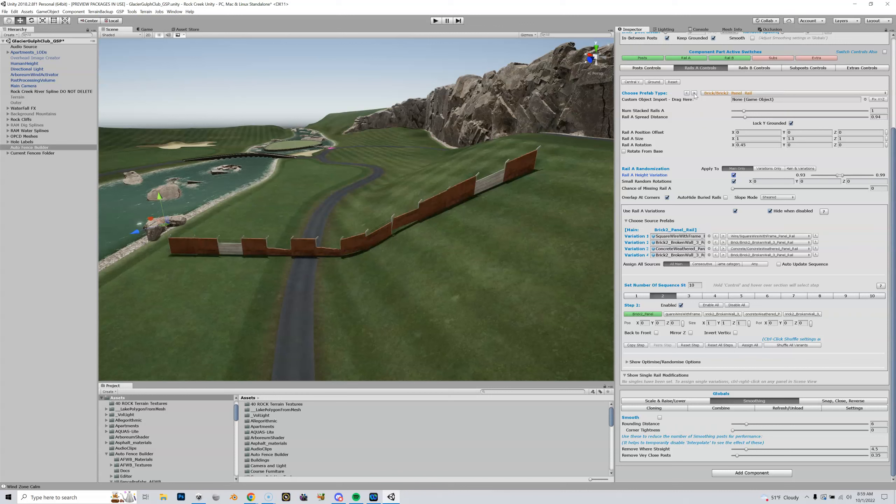
left_click(694, 92)
left_click(693, 93)
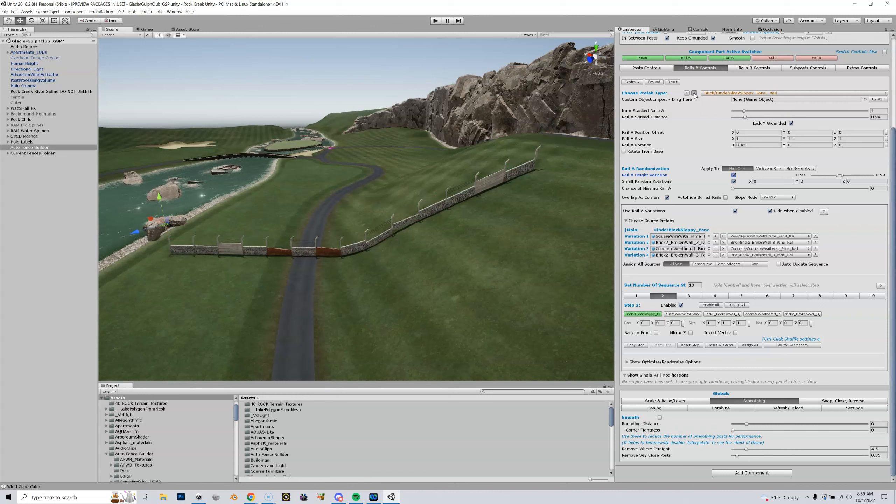
left_click(694, 93)
left_click(694, 93)
left_click(693, 93)
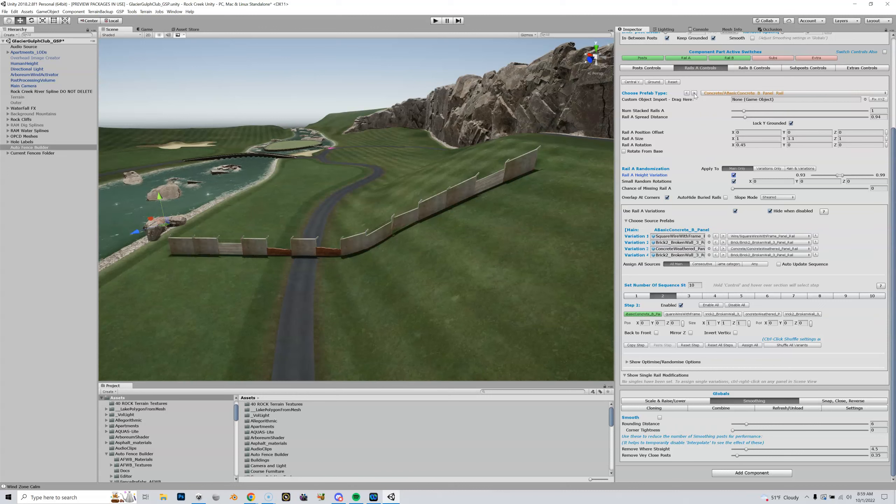
left_click(693, 93)
left_click(694, 92)
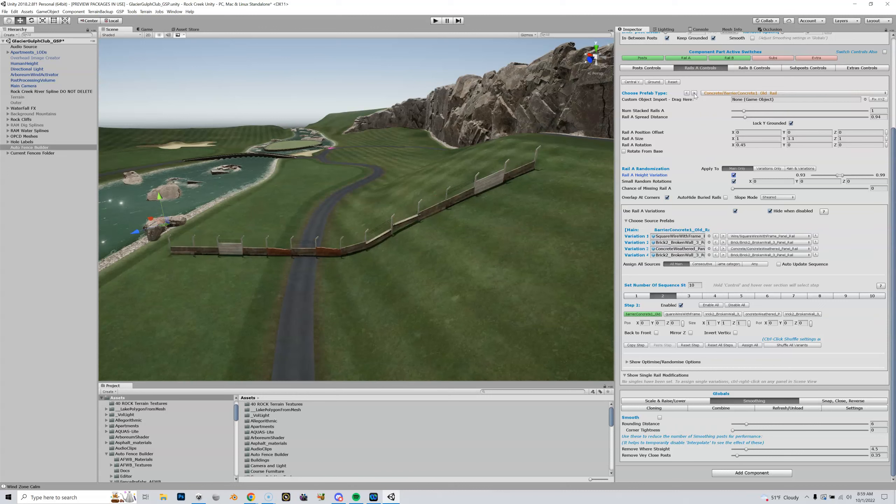
left_click(694, 93)
left_click(693, 93)
left_click(693, 93)
left_click(693, 93)
left_click(694, 93)
left_click(686, 93)
left_click(686, 93)
left_click(686, 94)
left_click(686, 93)
left_click(686, 93)
left_click(686, 93)
left_click(686, 93)
left_click(686, 93)
left_click(686, 93)
left_click(686, 93)
left_click(686, 93)
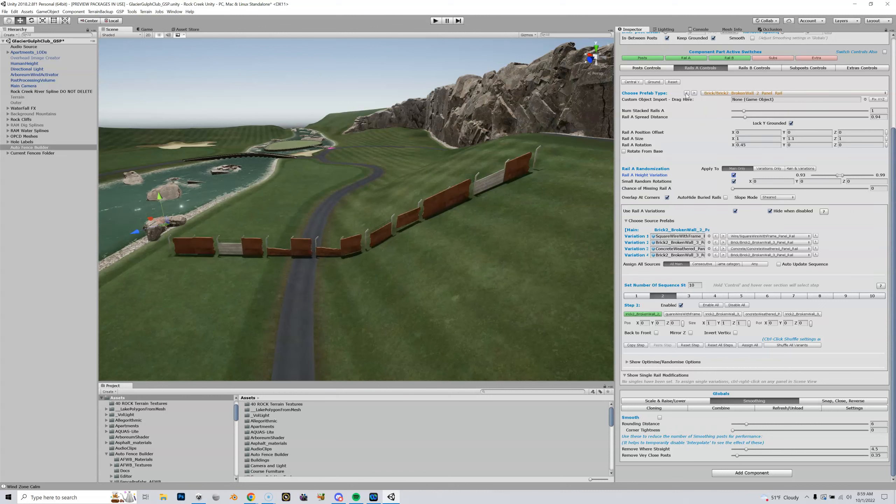
left_click(685, 93)
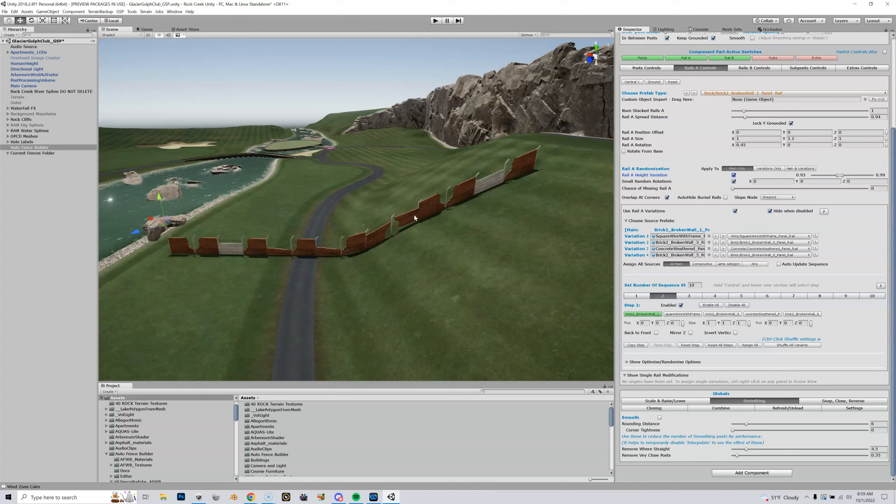
Toggle step 1 of the Rail A variation sequence off and on to compare the fence, leaving it enabled
left_click(640, 297)
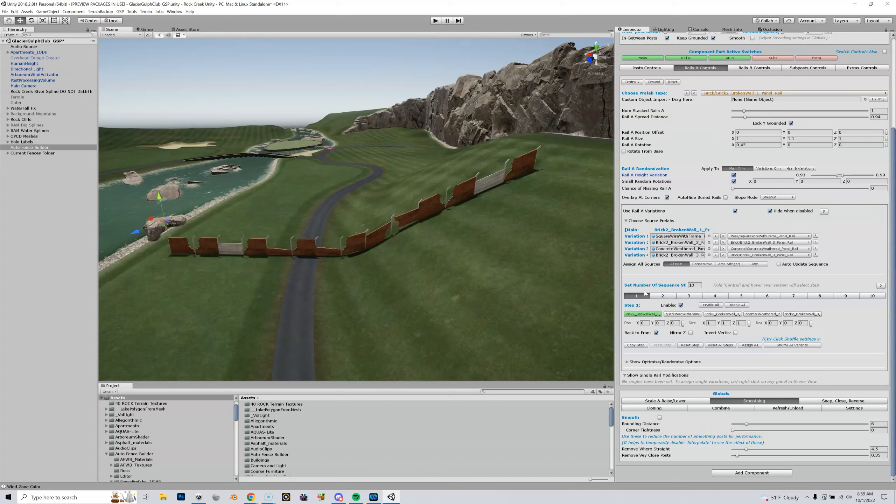
left_click(681, 305)
left_click(681, 305)
left_click(680, 305)
left_click(680, 305)
left_click(681, 305)
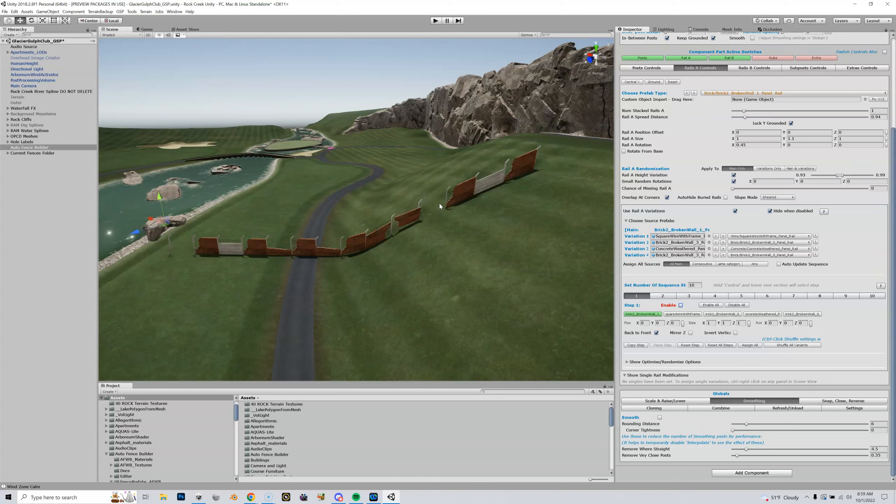
left_click(681, 305)
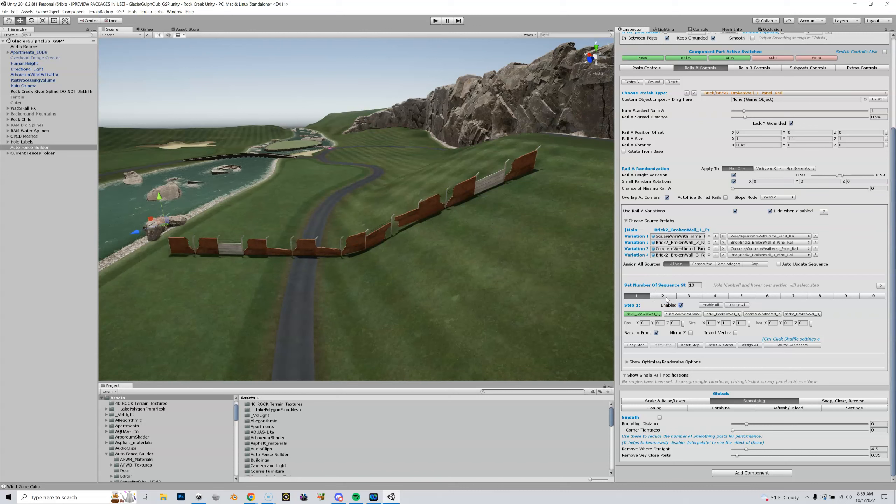
Examine the settings of Rail A sequence steps 2 through 10, and return to step 1
left_click(662, 296)
left_click(688, 296)
left_click(716, 297)
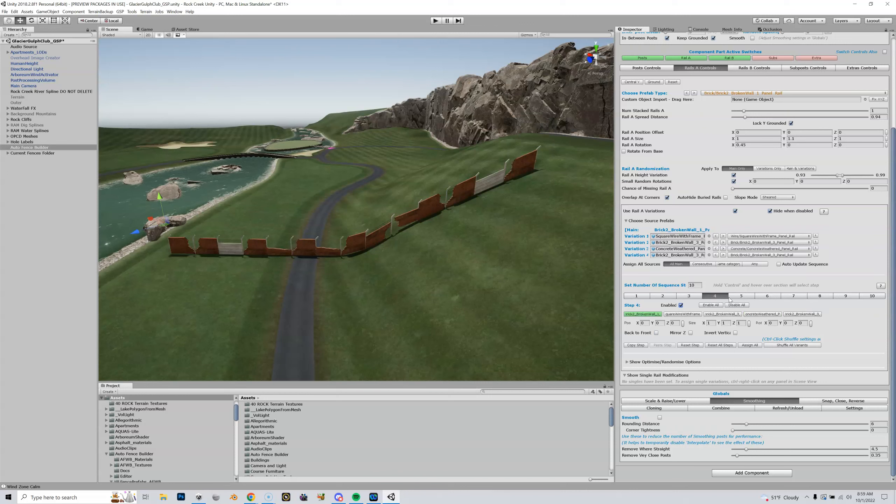
left_click(742, 297)
left_click(767, 297)
left_click(794, 296)
left_click(821, 296)
left_click(845, 297)
left_click(874, 296)
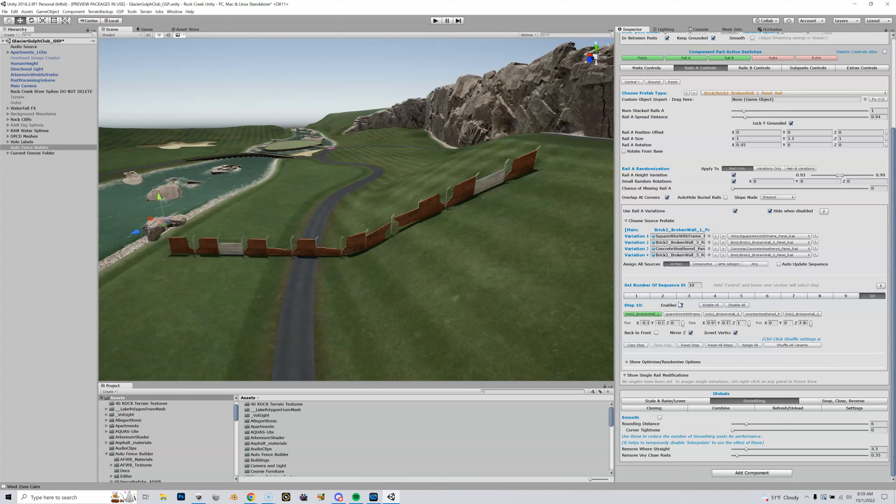
left_click(643, 297)
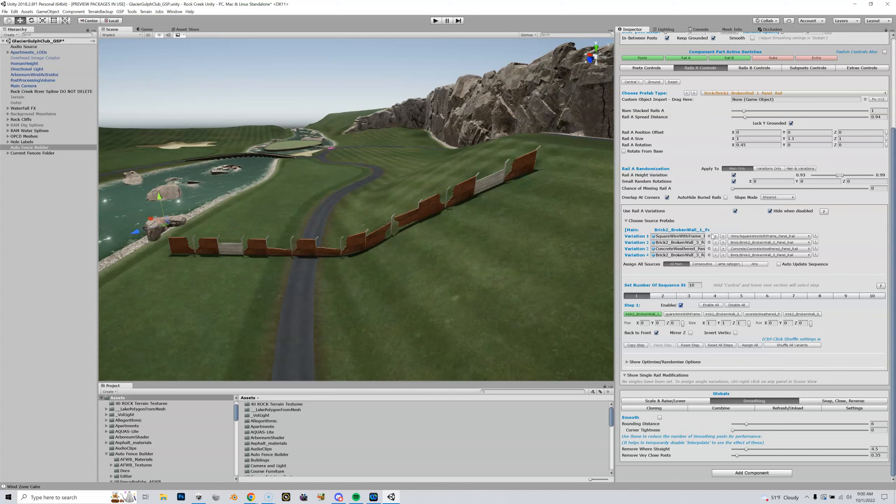
Set Rail A Variation 1 to Brick/Brick2_Panel_Rail and assign that panel to sequence step 1
left_click(741, 237)
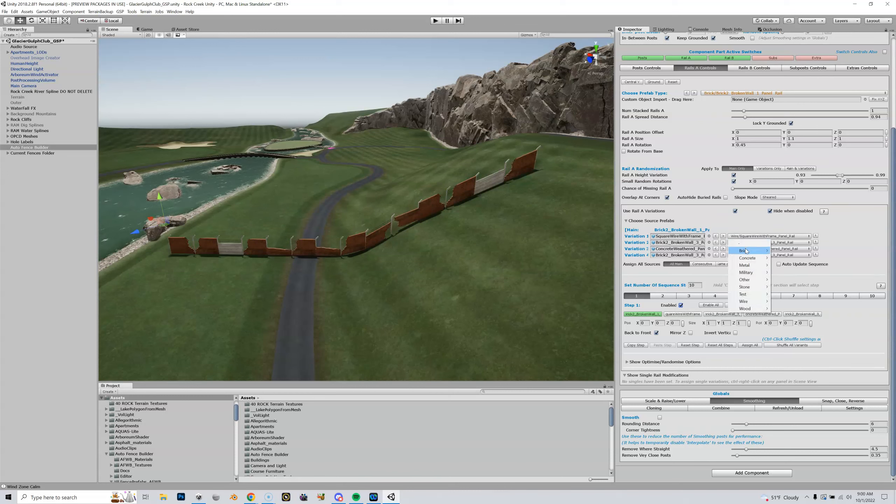
mouse_move(744, 251)
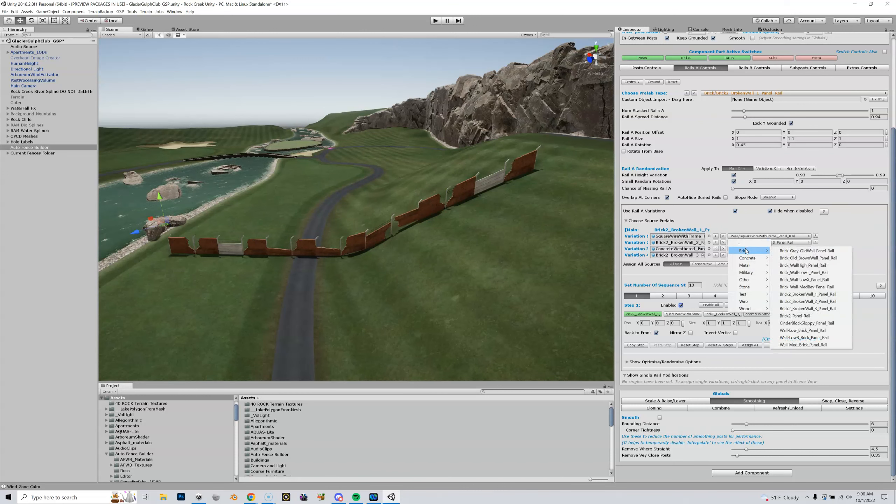
left_click(788, 317)
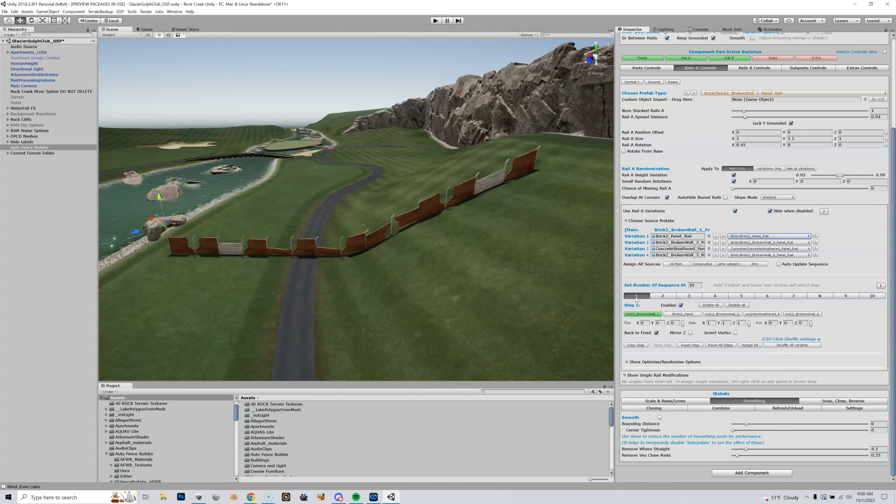
left_click(676, 314)
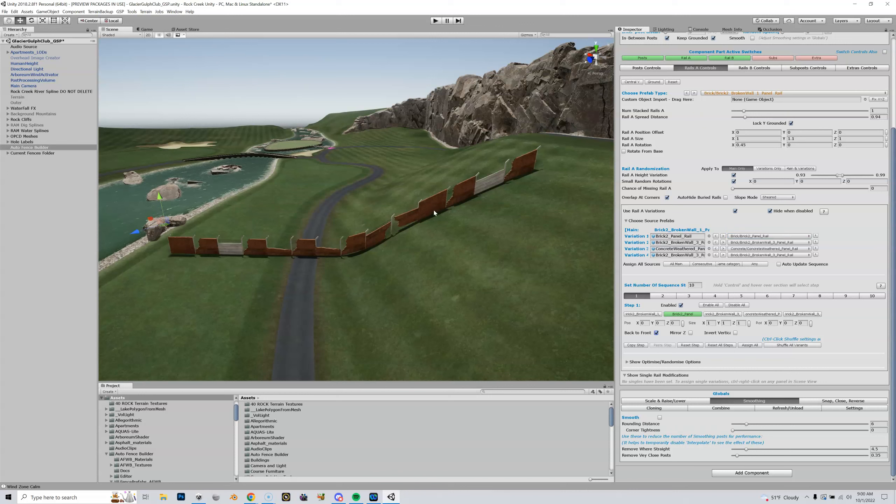
Turn off Back to Front for Rail A sequence step 1, and toggle Invert Vertical on and off for step 2
left_click(656, 332)
left_click(690, 333)
left_click(665, 298)
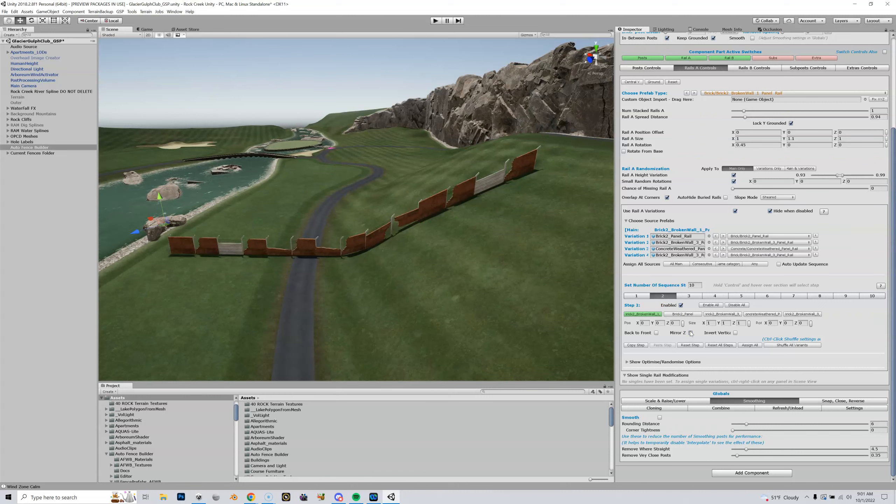
left_click(735, 332)
left_click(735, 332)
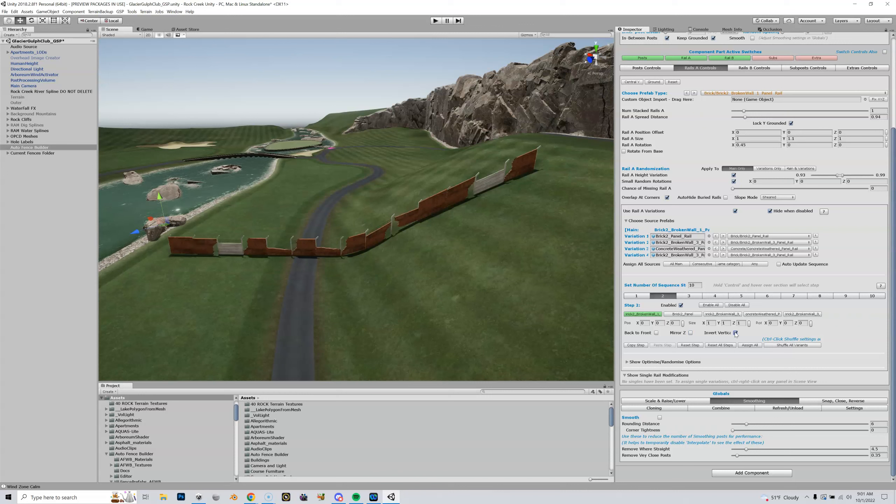
Disable all Rail A sequence steps and re-enable them to compare the fence, with step 4 selected
left_click(685, 297)
left_click(713, 297)
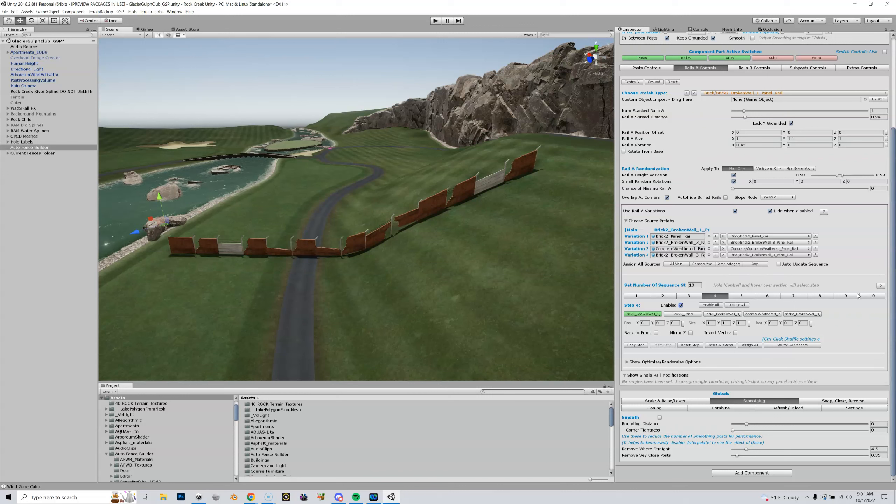
left_click(740, 305)
left_click(718, 305)
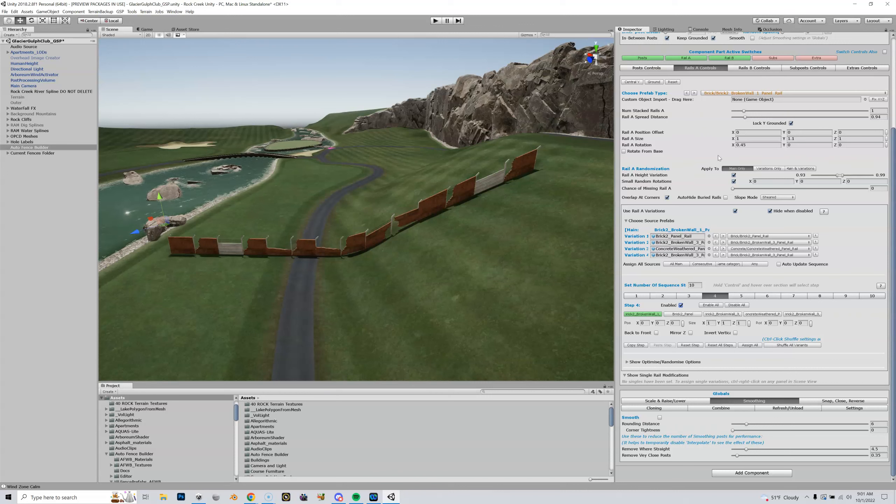
Review the three Rail B sequence steps and toggle step 3 to compare, leaving it enabled
left_click(741, 69)
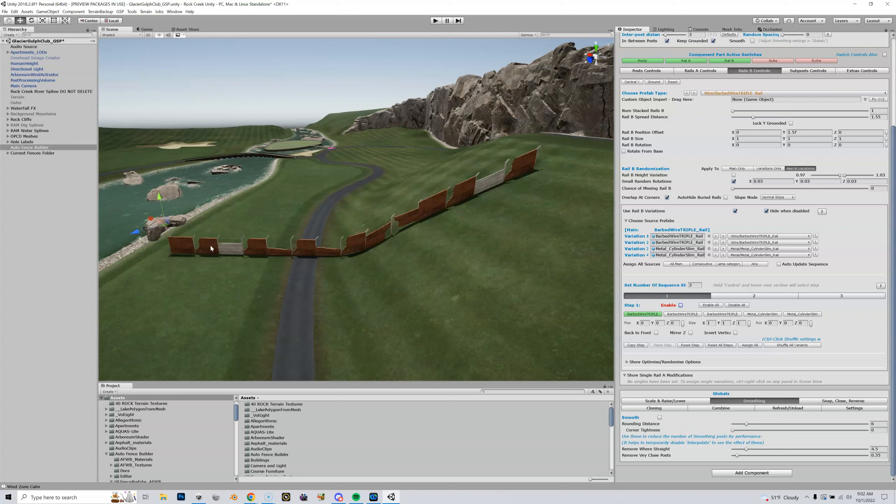
left_click(730, 296)
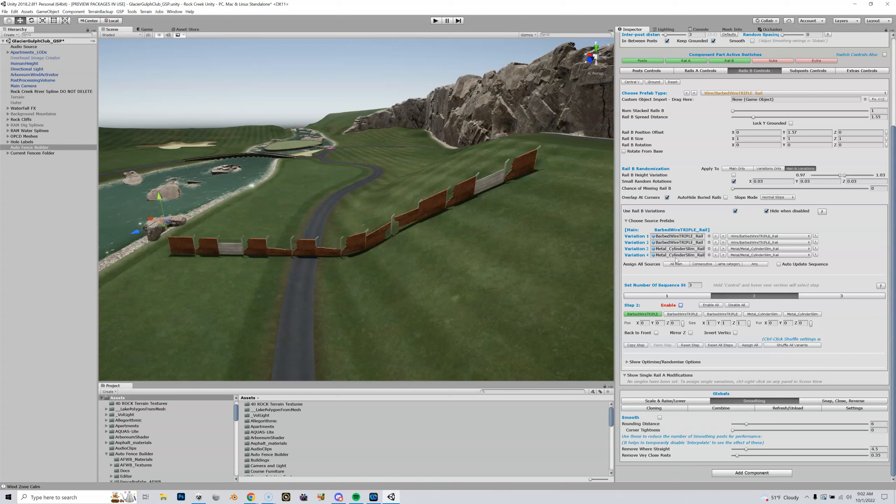
left_click(833, 297)
left_click(679, 305)
left_click(680, 305)
left_click(680, 305)
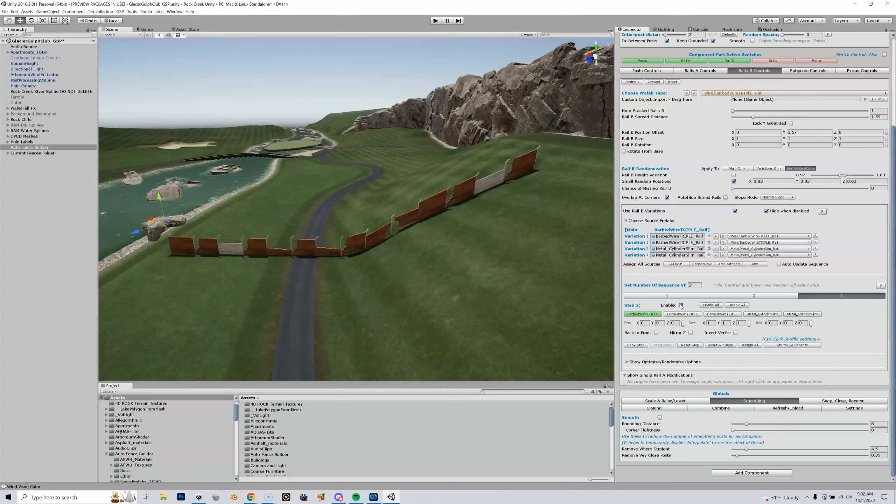
Assign the first Metal_CylinderSlim variation to Rail B sequence step 1 and enable that step
left_click(681, 296)
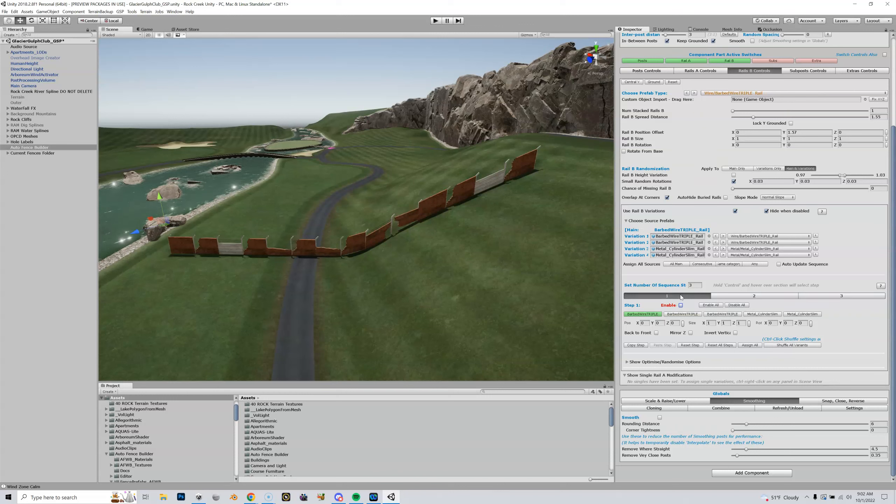
left_click(765, 314)
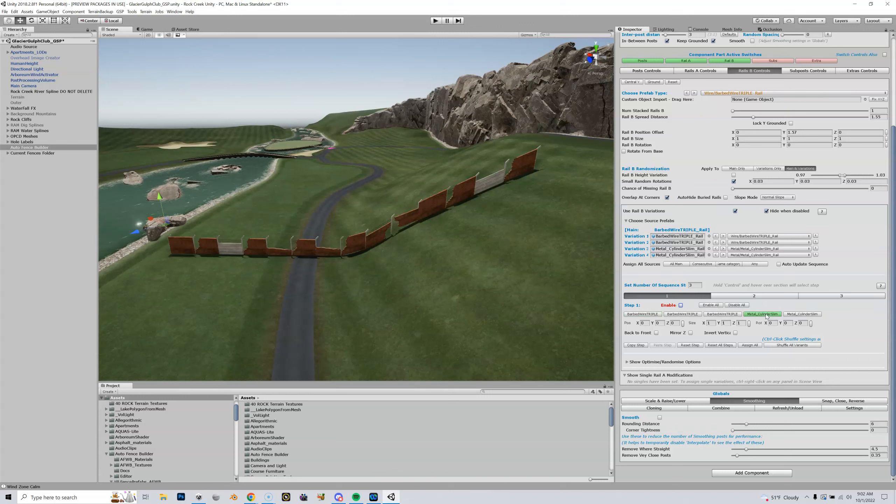
left_click(680, 306)
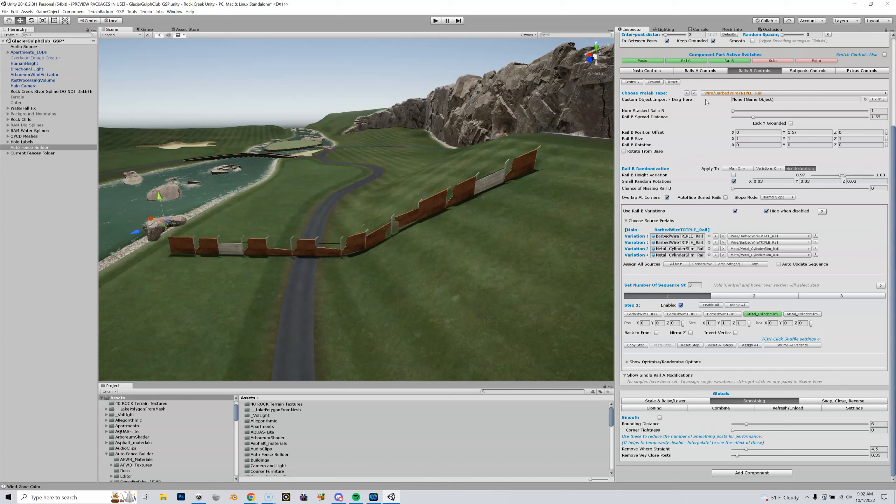
Lower the Brick2_Panel in Rail A sequence step 1 by giving it a negative Y position
left_click(706, 71)
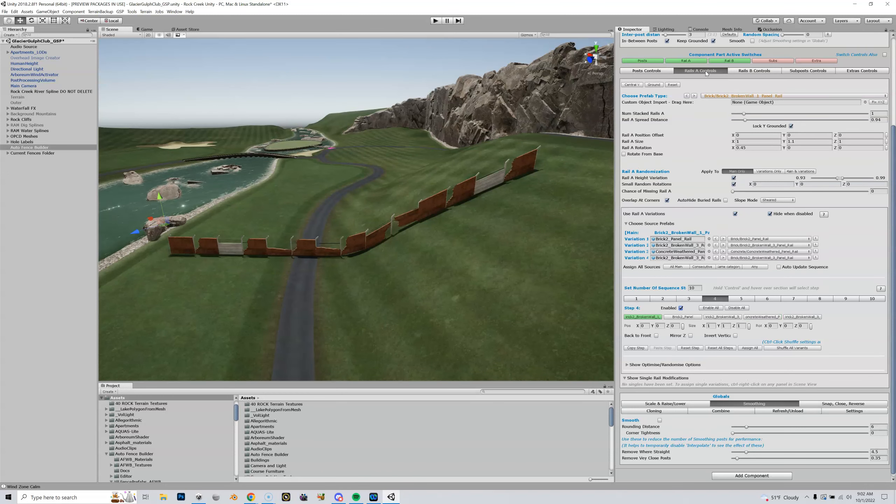
left_click(637, 299)
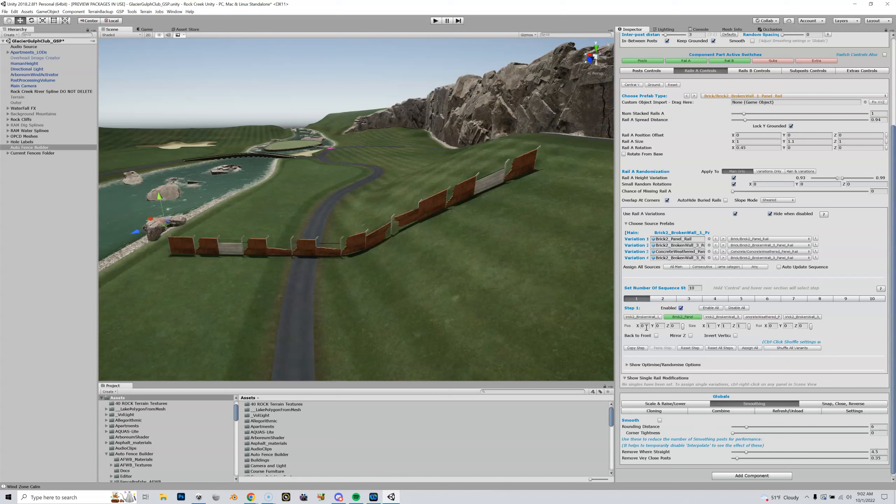
left_click_drag(652, 328, 634, 330)
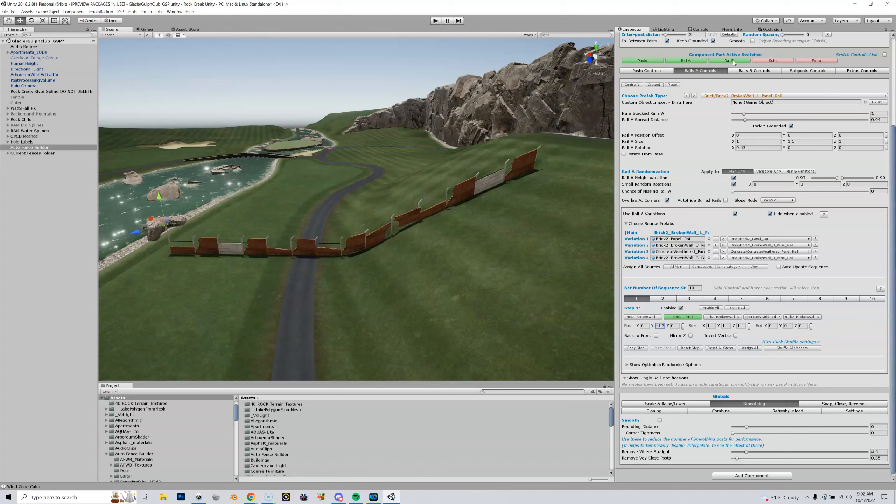
Toggle Rail B sequence step 1 off and on to compare the fence, leaving it enabled
left_click(742, 71)
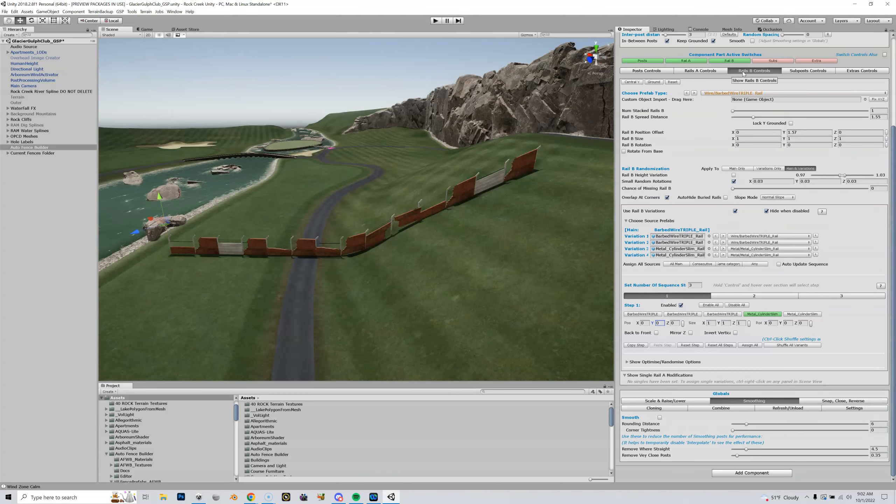
left_click(680, 305)
left_click(680, 305)
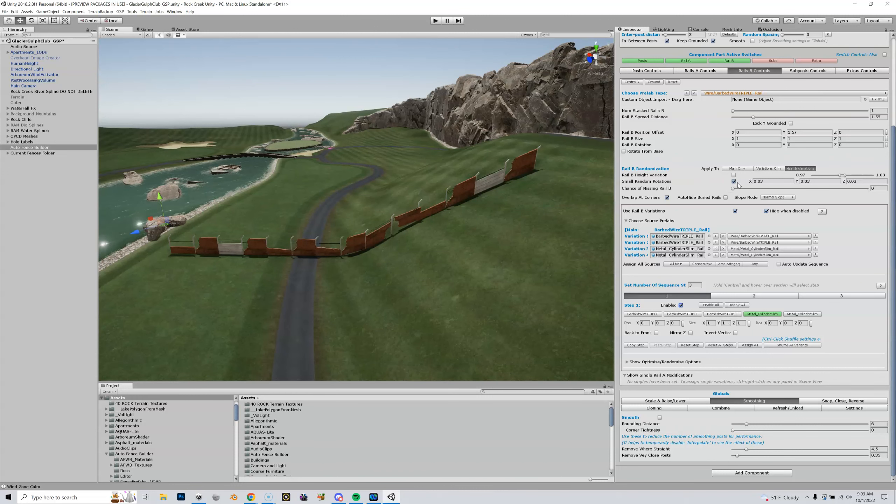
Name the fence preset MAstaBlastaFence
scroll(740, 196, "up", 3)
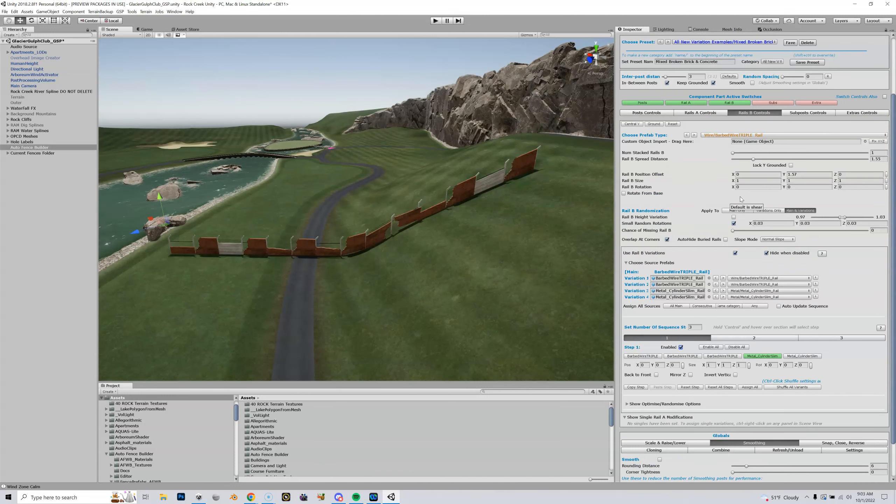
scroll(724, 187, "up", 3)
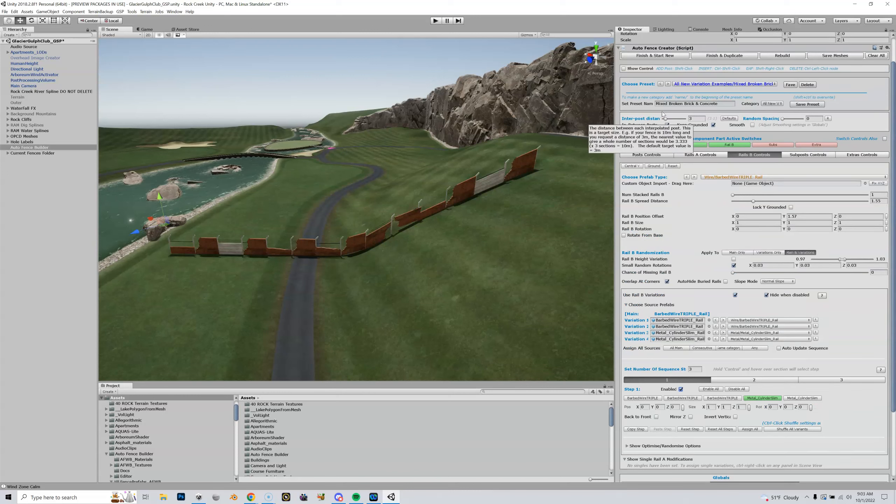
left_click(723, 105)
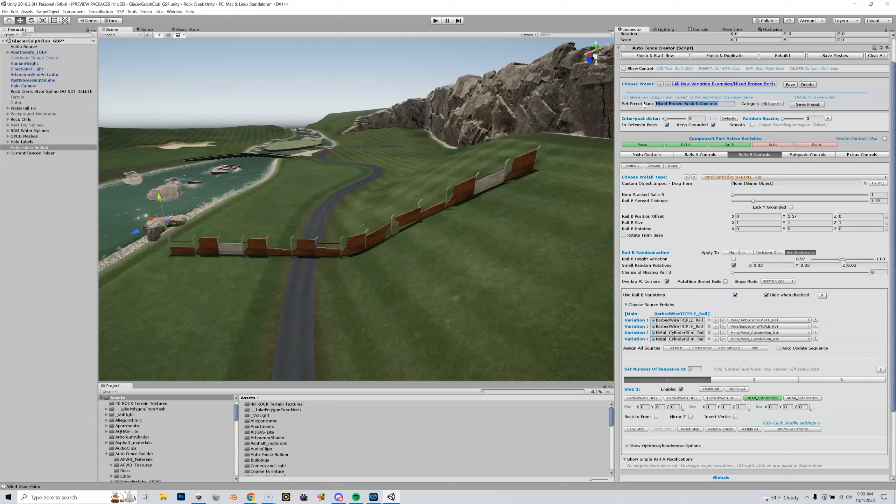
type("Ty")
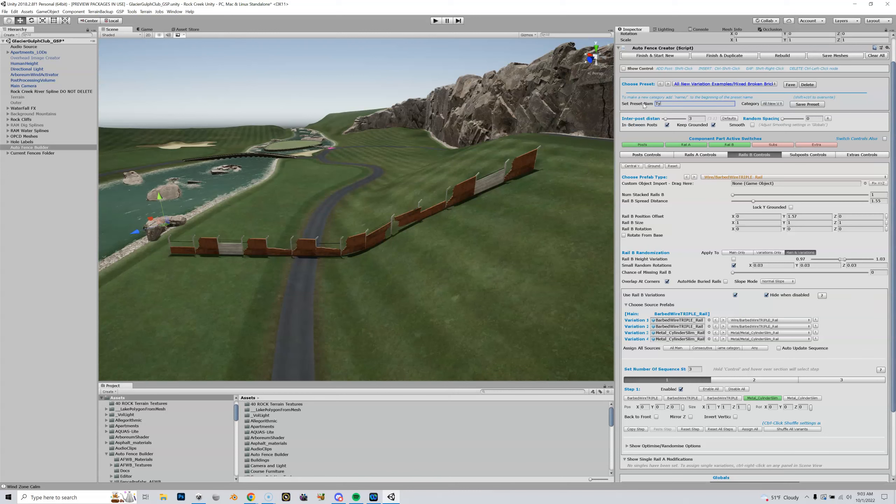
key("Num_Lock")
key("BackSpace")
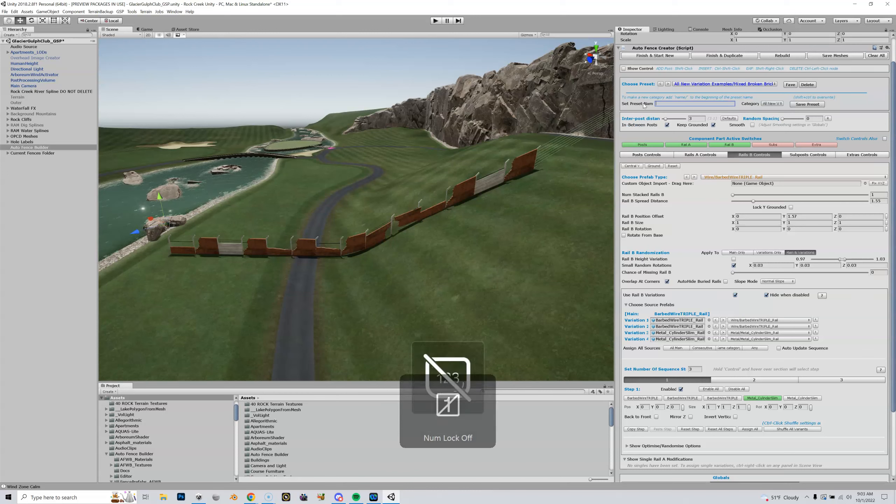
type("<")
key("BackSpace")
type("MAstaBlasta")
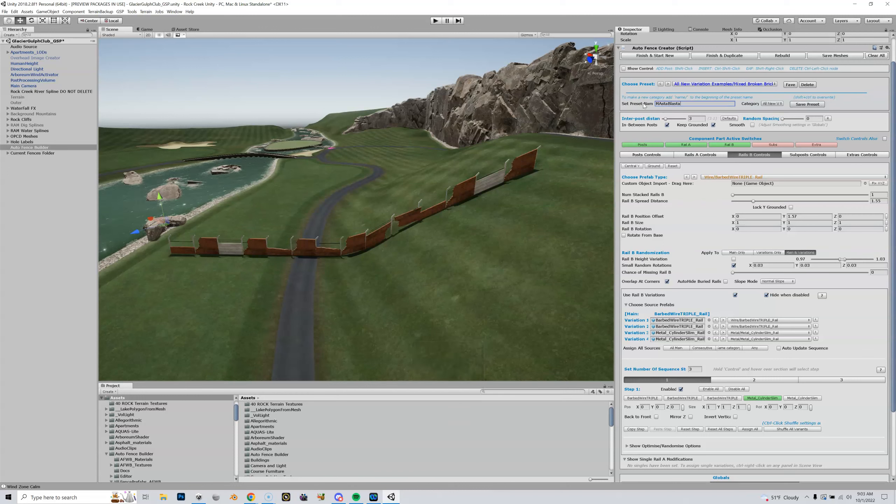
type("Fence")
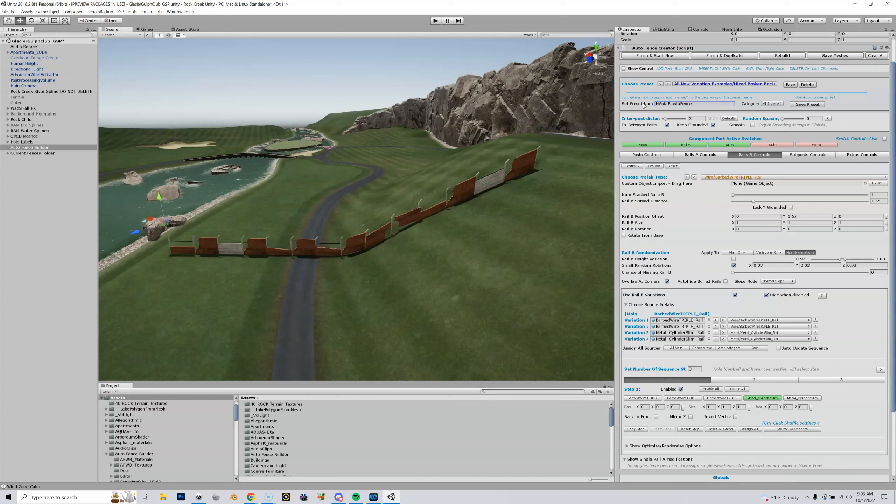
Assign the preset to the Urban category and save it
left_click(772, 103)
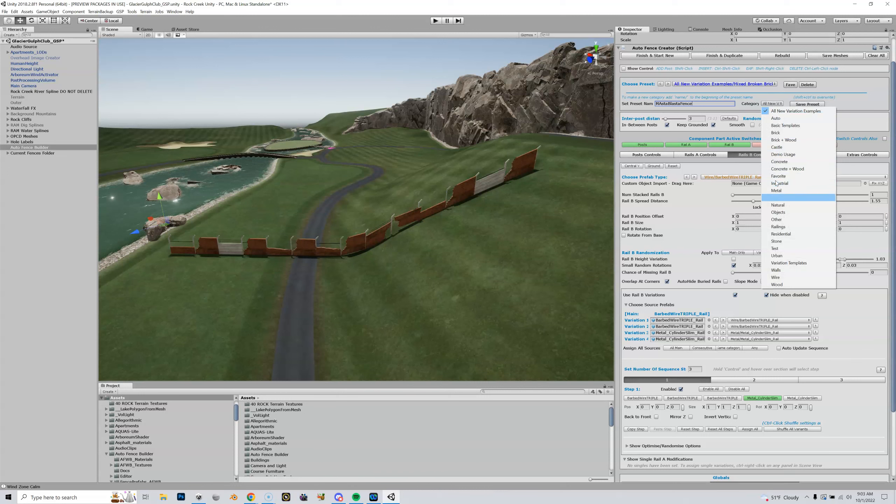
left_click(776, 255)
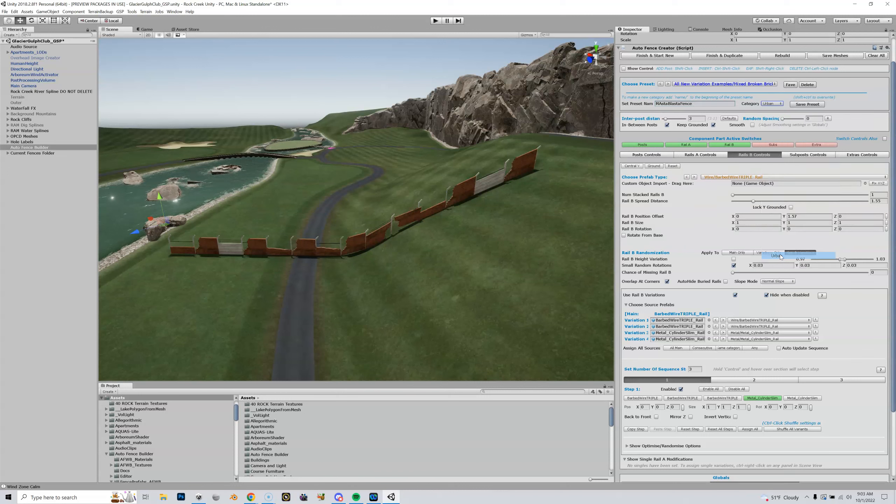
left_click(802, 105)
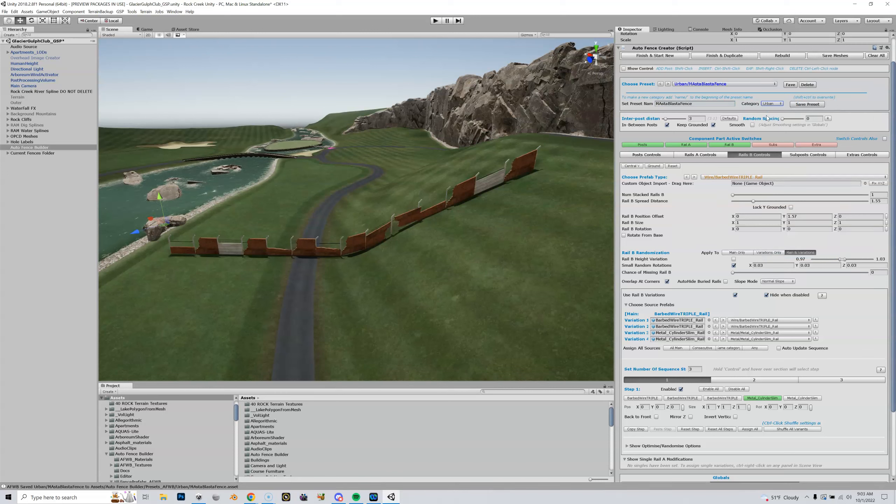
Load the saved preset MAstaBlastaFence from the Urban category
left_click(700, 86)
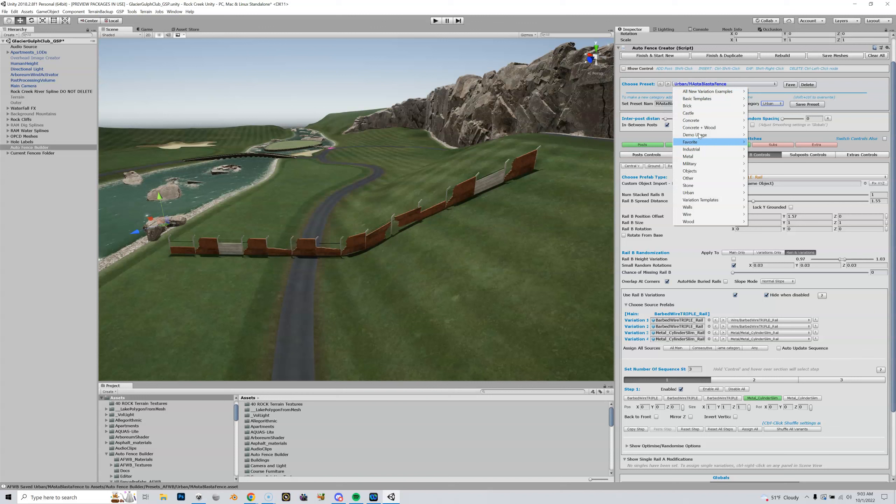
mouse_move(701, 193)
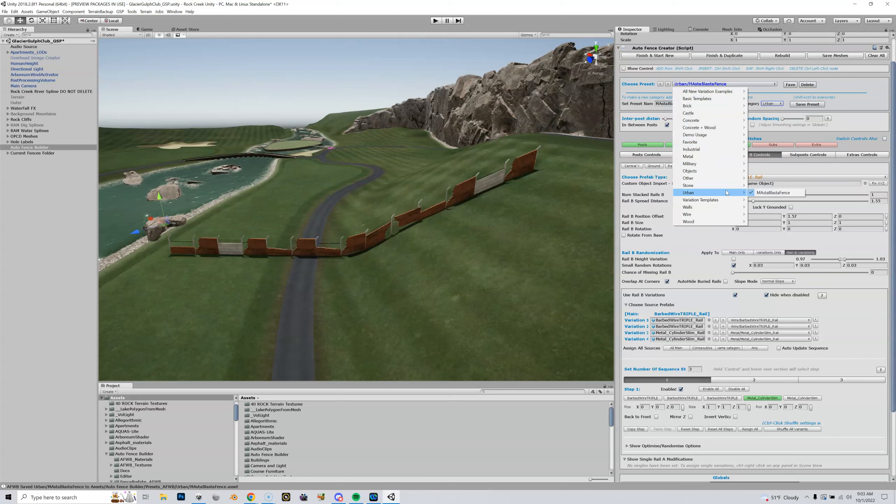
left_click(771, 193)
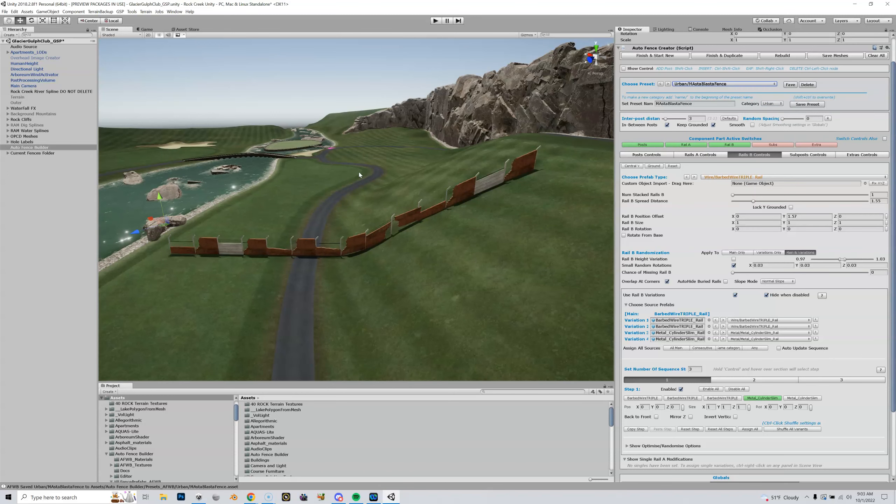
Show the Refresh/Unload options among the fence builder's global settings
scroll(705, 242, "down", 3)
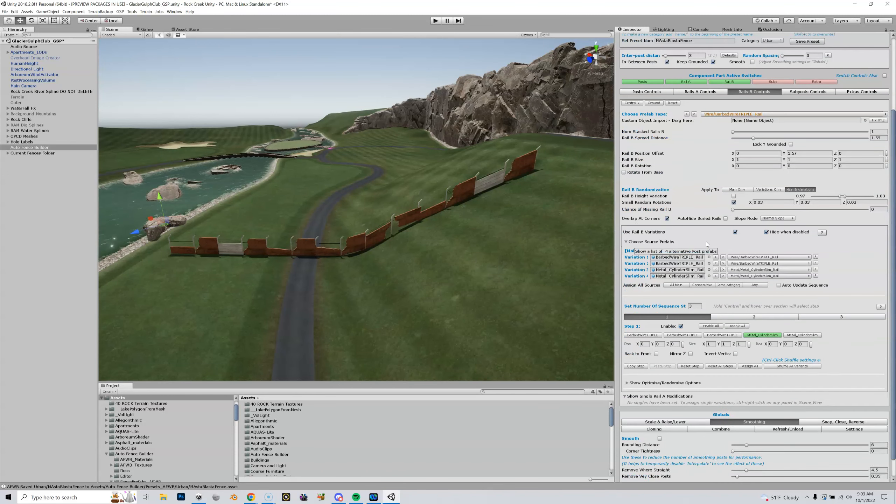
scroll(729, 342, "down", 1)
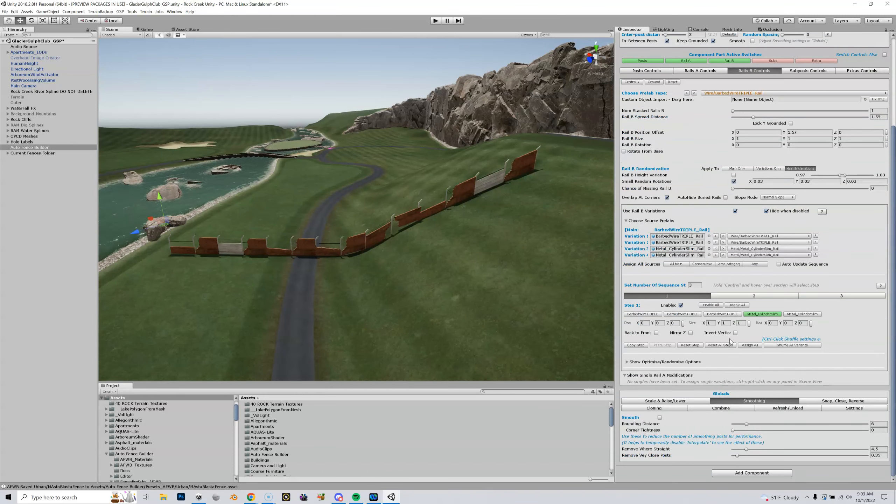
left_click(783, 410)
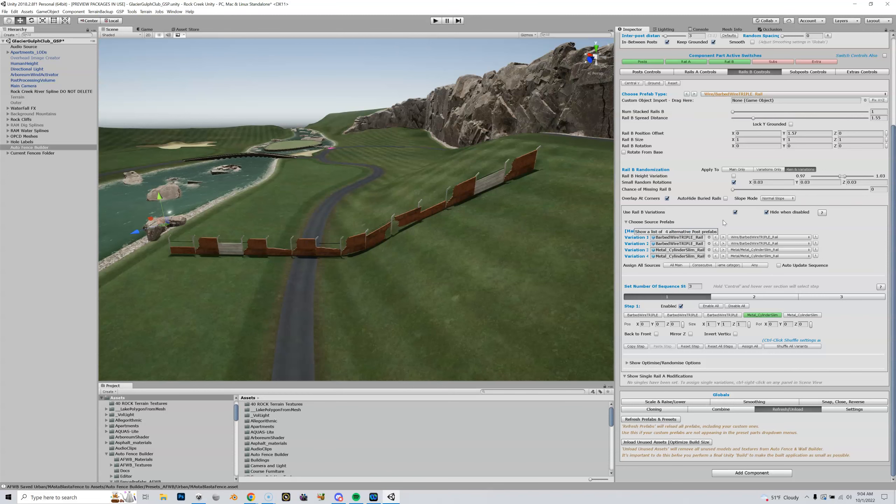
Create an empty object in the scene hierarchy and name it Raw Fences
scroll(723, 220, "up", 5)
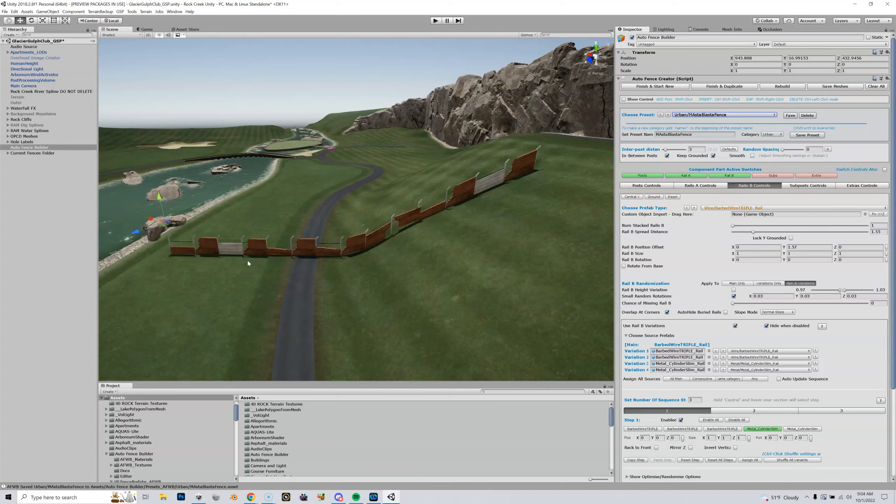
left_click(674, 85)
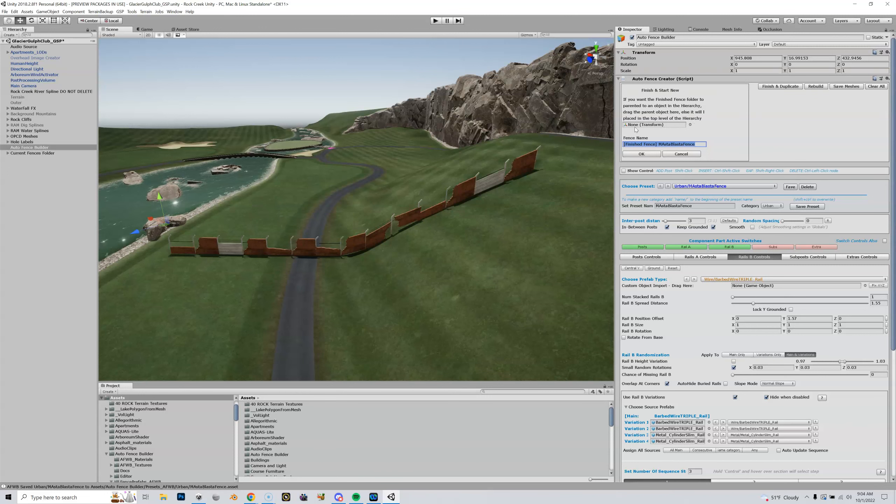
left_click(20, 174)
right_click(20, 174)
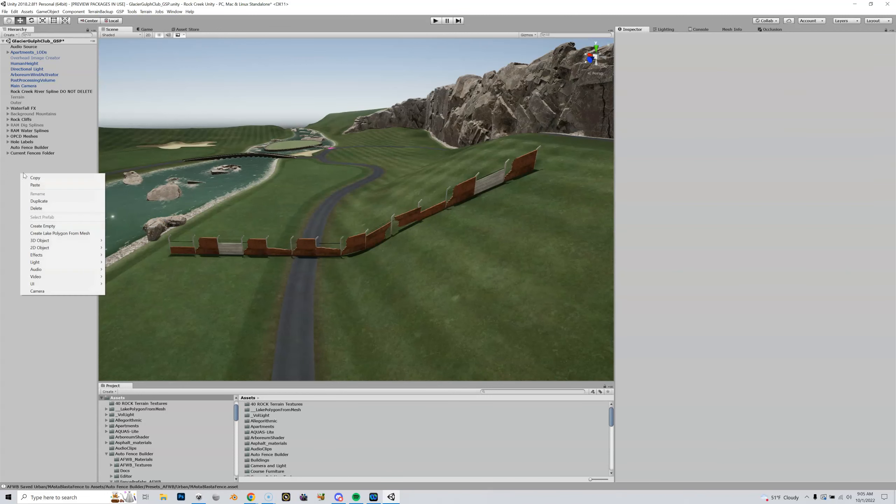
left_click(49, 225)
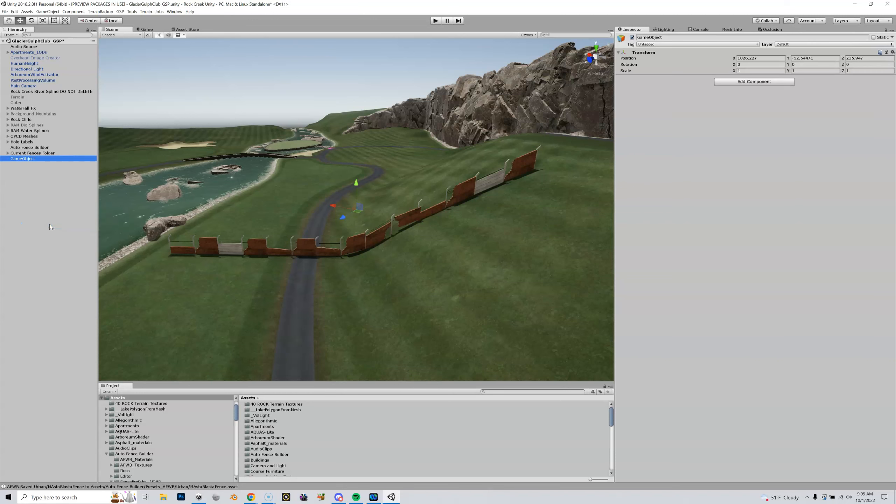
double_click(31, 160)
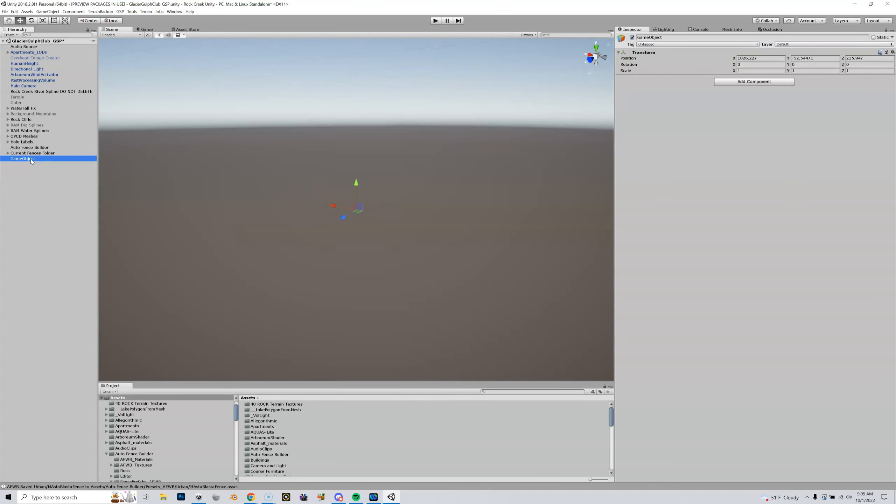
left_click(31, 158)
type("Raw Fences")
key("Return")
Reset the transform of the Raw Fences object
left_click(893, 52)
key("Escape")
left_click(894, 52)
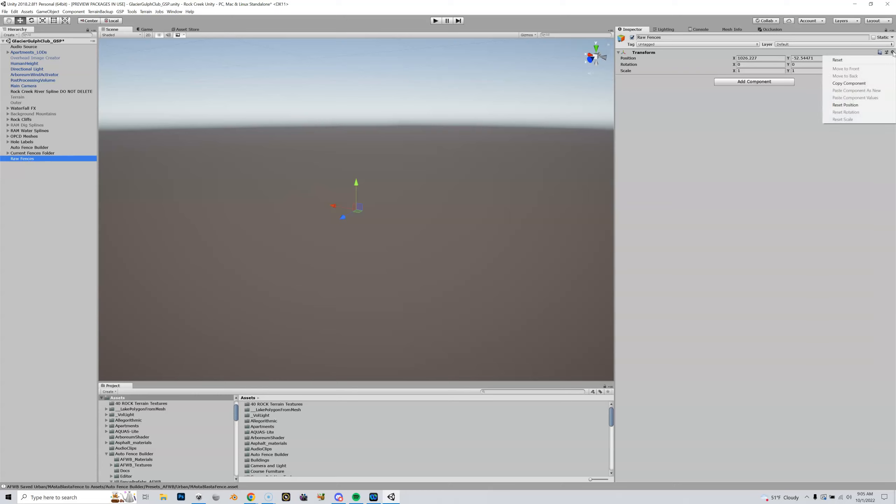
left_click(873, 59)
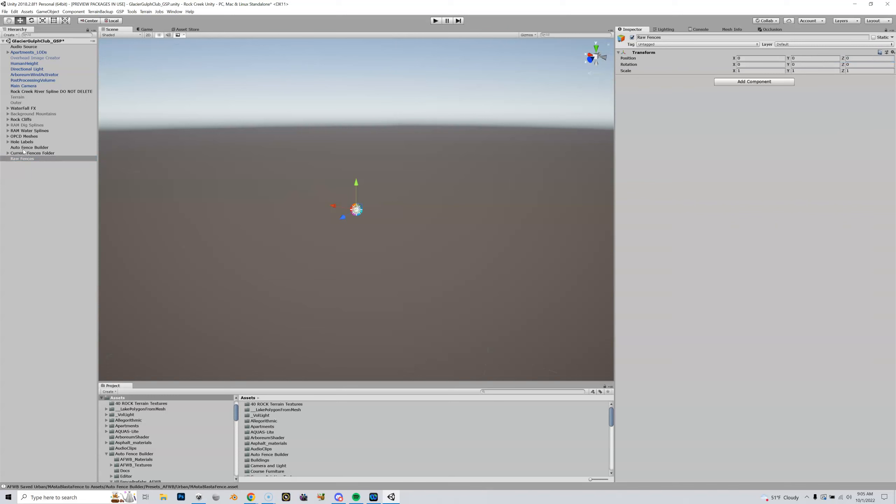
Finish the current fence with Finish & Start New, using Raw Fences as its parent and keeping the suggested fence name
left_click(25, 148)
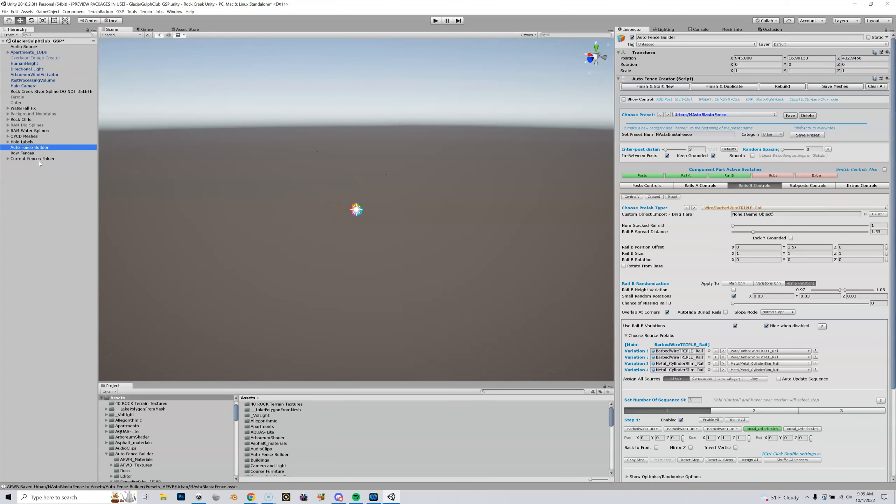
left_click_drag(41, 160, 30, 198)
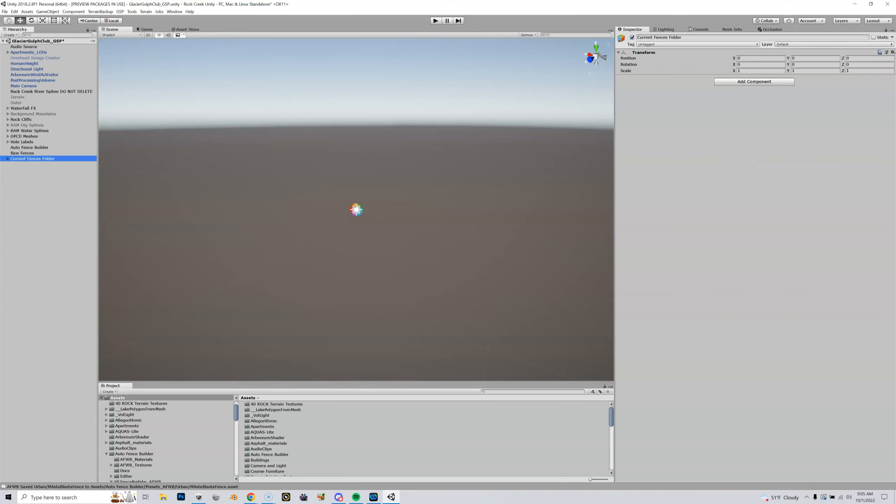
left_click(41, 149)
left_click(656, 86)
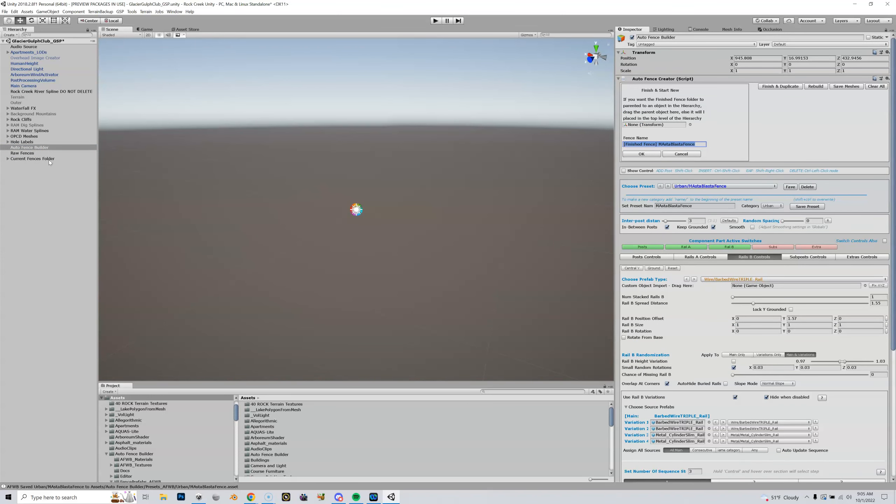
left_click_drag(40, 155, 645, 127)
left_click(641, 154)
Select the finished MAstaBlastaFence inside Raw Fences and frame it in the scene to inspect it up close
left_click(8, 153)
left_click(23, 159)
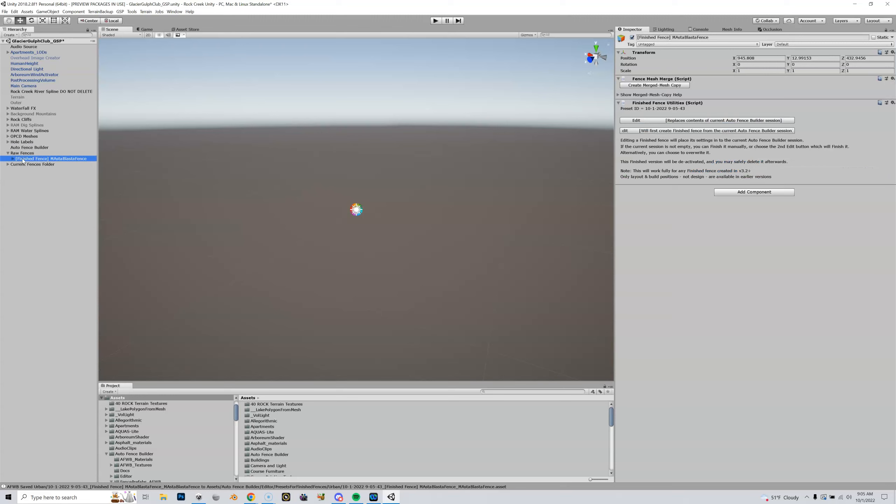
key("f")
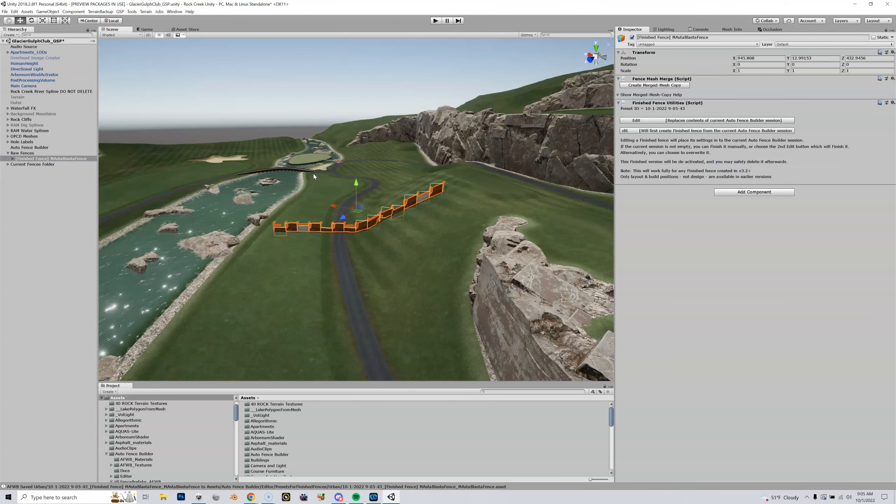
key("w")
right_click_drag(316, 180, 304, 186)
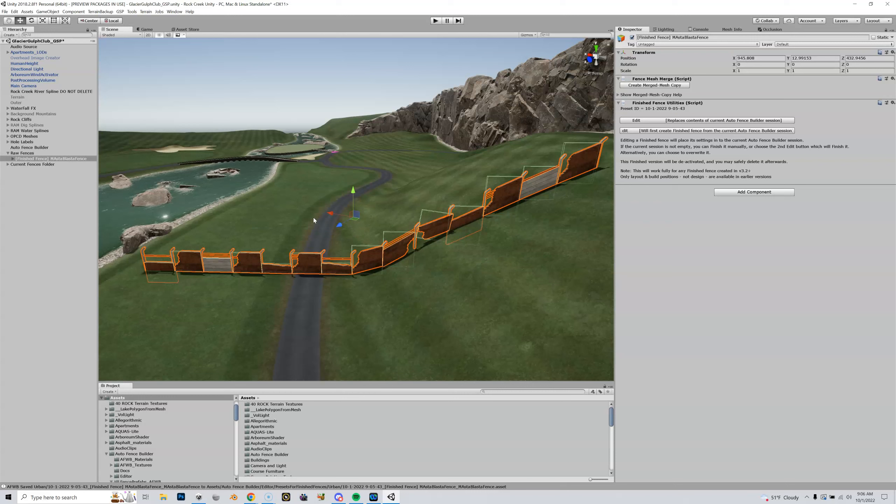
Edit the finished MAstaBlastaFence, replacing the contents of the current Auto Fence Builder session
left_click(32, 160)
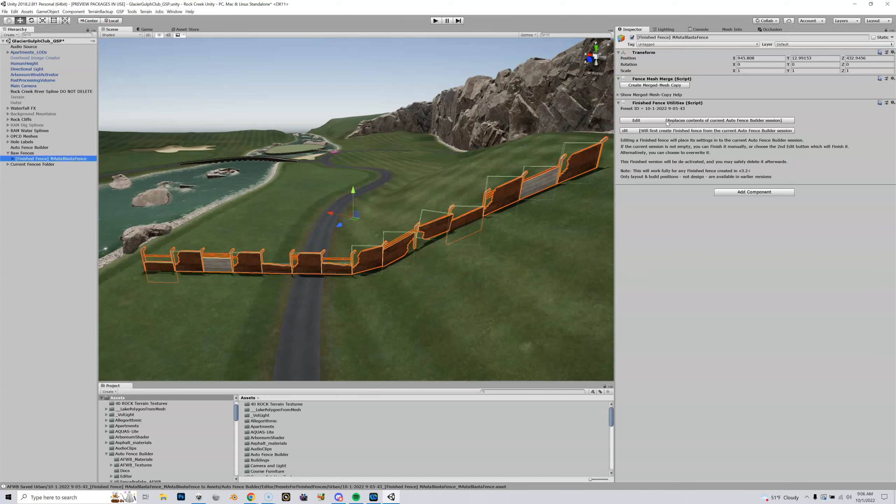
left_click(693, 121)
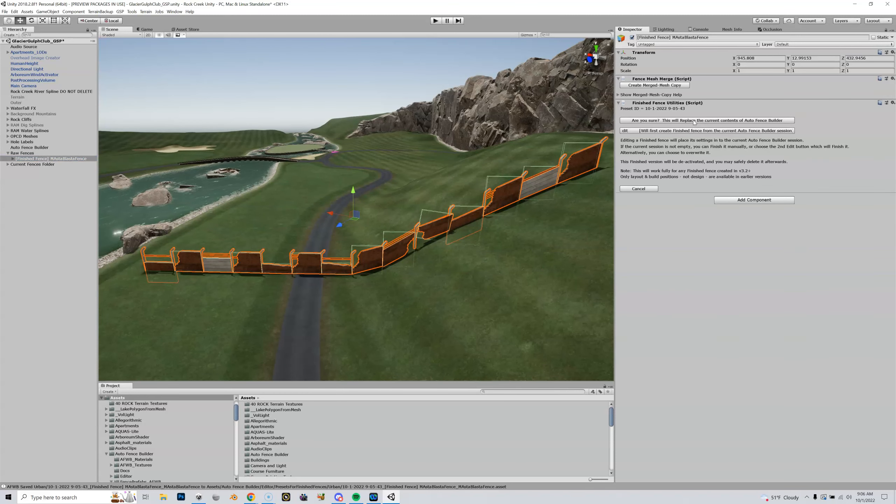
left_click(693, 121)
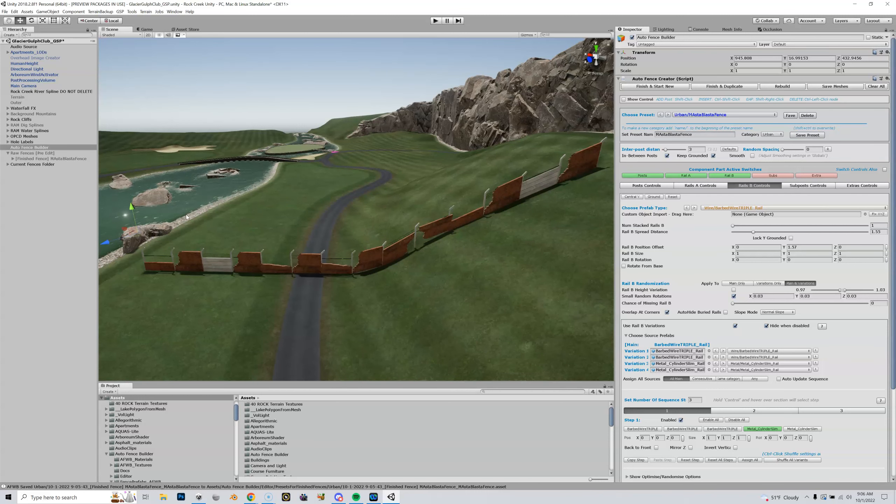
Clear the whole fence from the Auto Fence Builder session
left_click(80, 158)
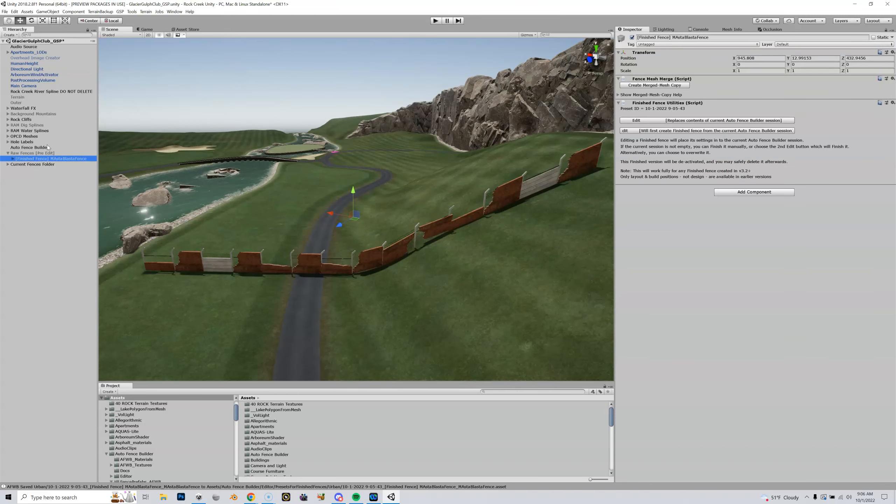
left_click(84, 148)
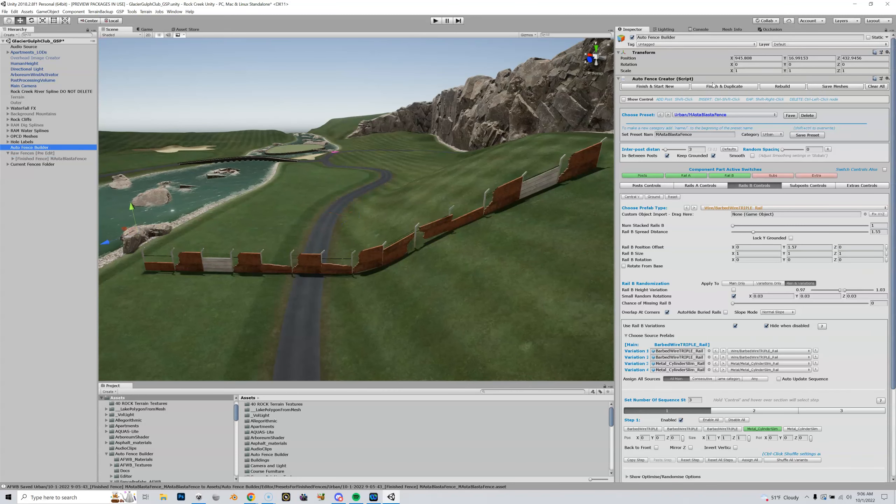
left_click(882, 87)
left_click(878, 86)
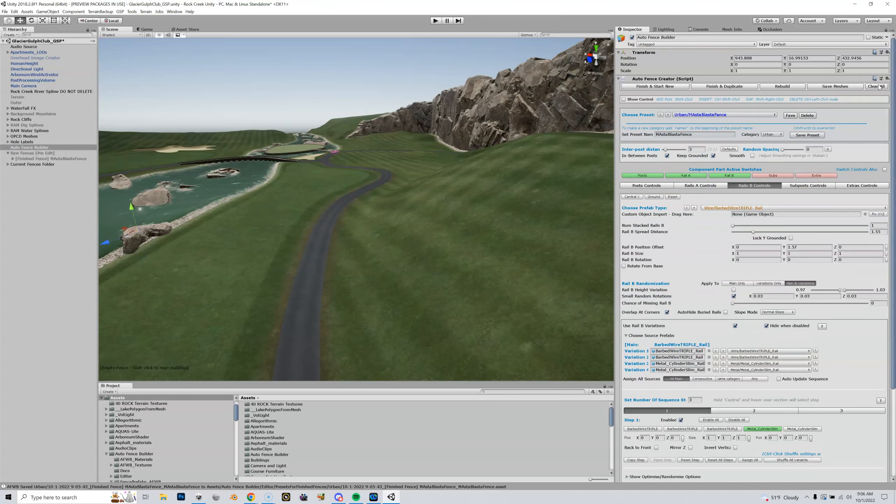
Reactivate the Raw Fences [Pre Edit] object and delete the finished MAstaBlastaFence inside it
left_click(43, 154)
left_click(632, 37)
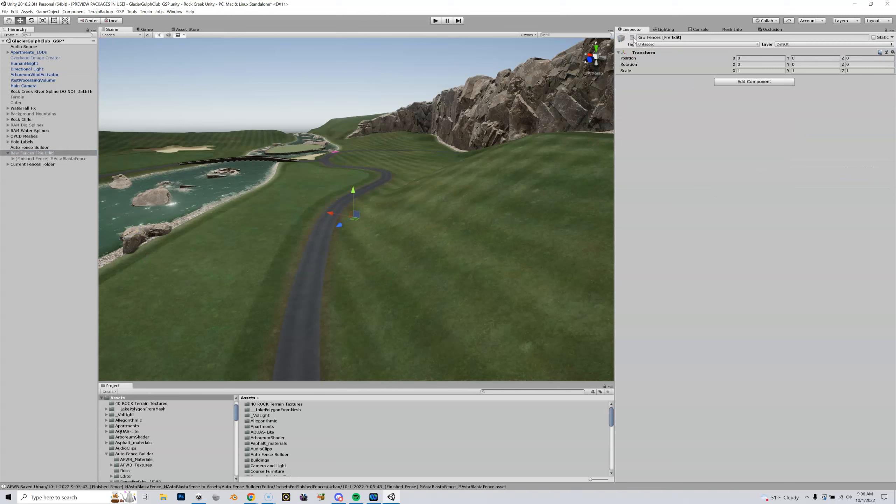
left_click(81, 160)
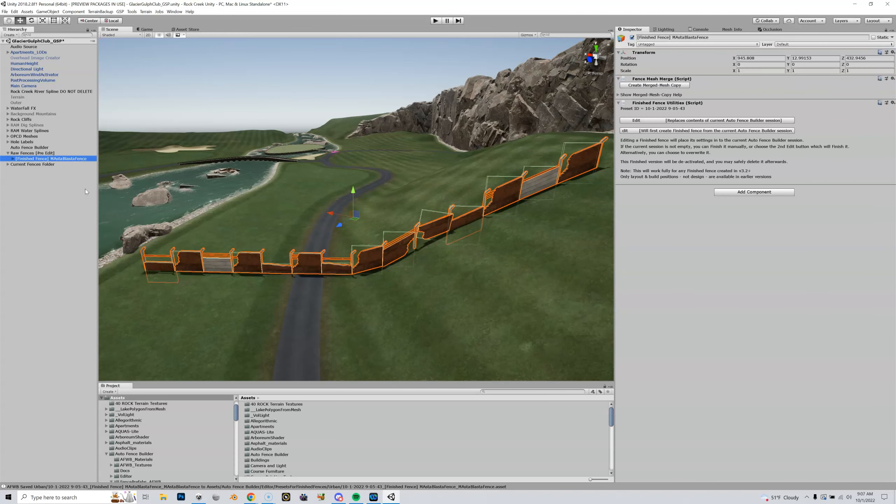
key("Delete")
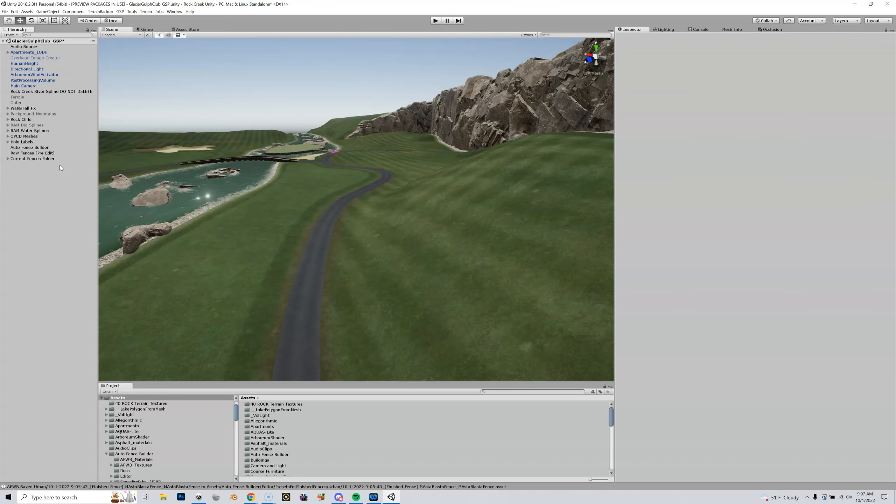
left_click(40, 155)
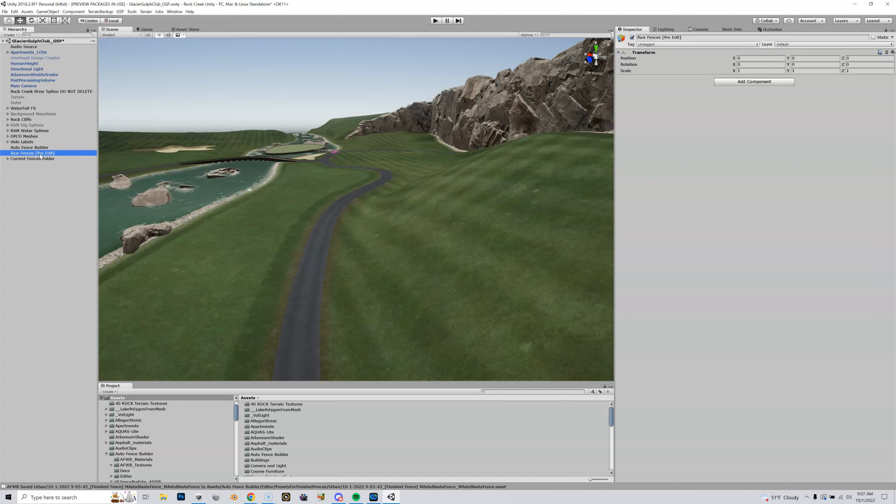
left_click(40, 154)
left_click_drag(35, 153, 52, 153)
left_click(39, 179)
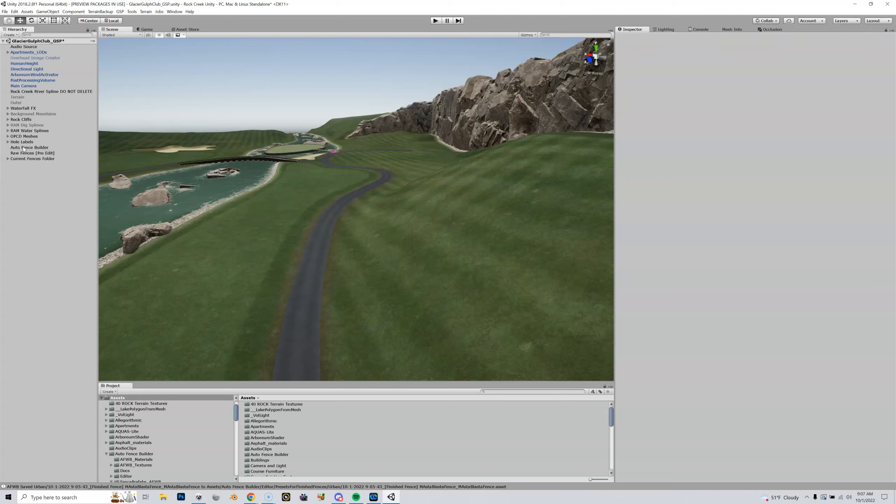
Build a new seven-node fence with Auto Fence Builder from beside the river, across the path and up the hillside
left_click(29, 147)
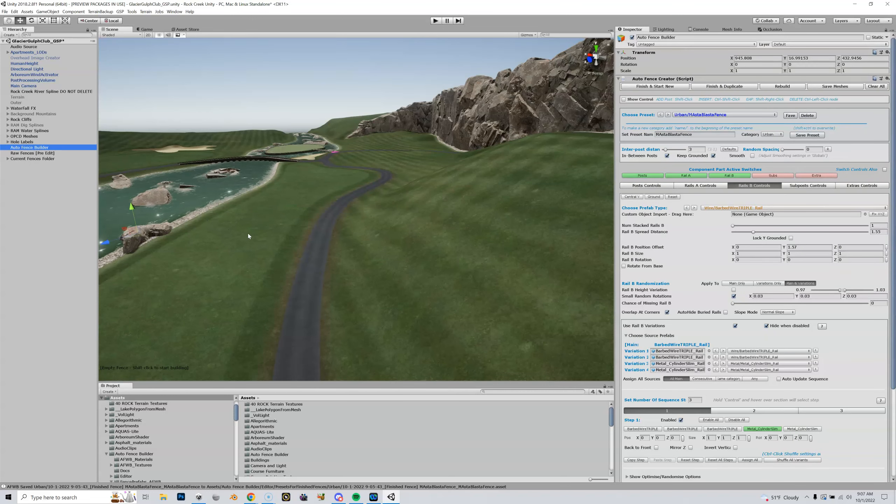
left_click(184, 262, "shift")
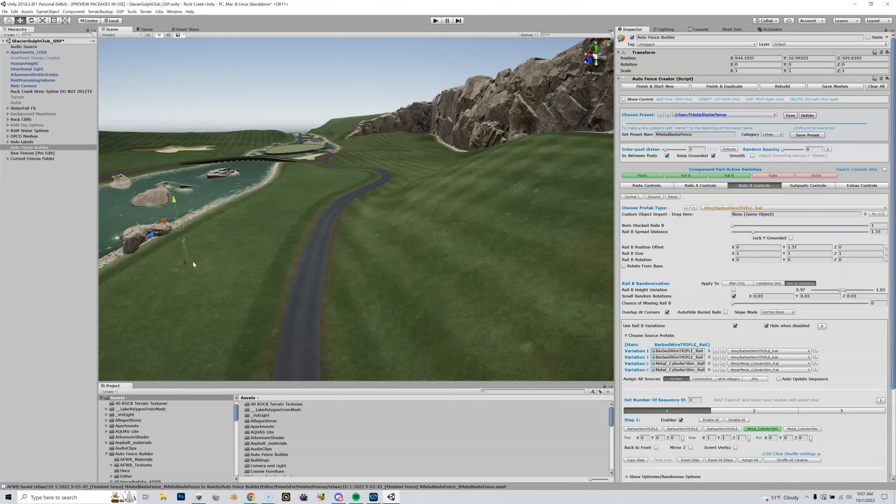
left_click(309, 261, "shift")
left_click(416, 252, "shift")
left_click(475, 234, "shift")
left_click(522, 208, "shift")
left_click(551, 190, "shift")
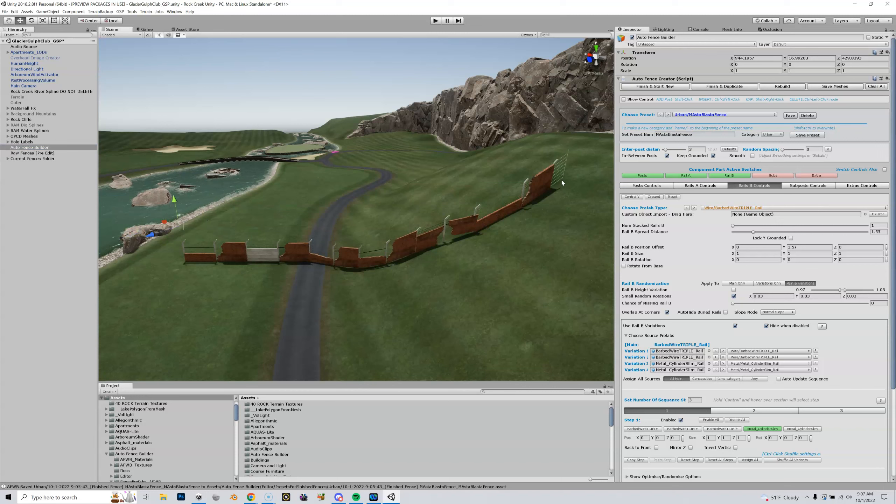
left_click(581, 166, "shift")
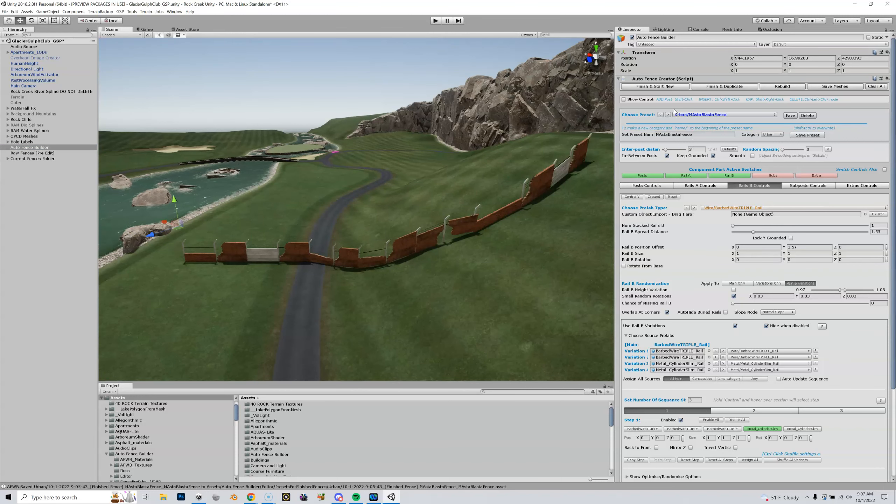
Finish the new fence under the Raw Fences [Pre Edit] parent and create a merged-mesh copy of it
left_click(659, 87)
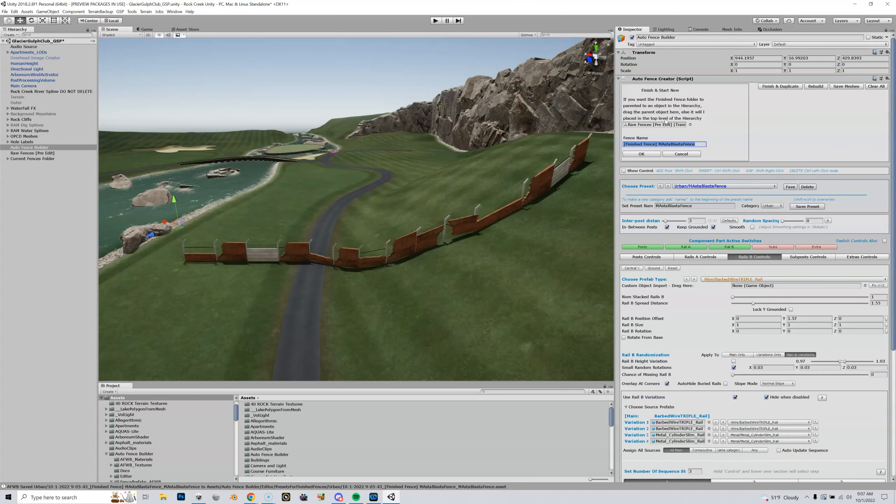
left_click(641, 154)
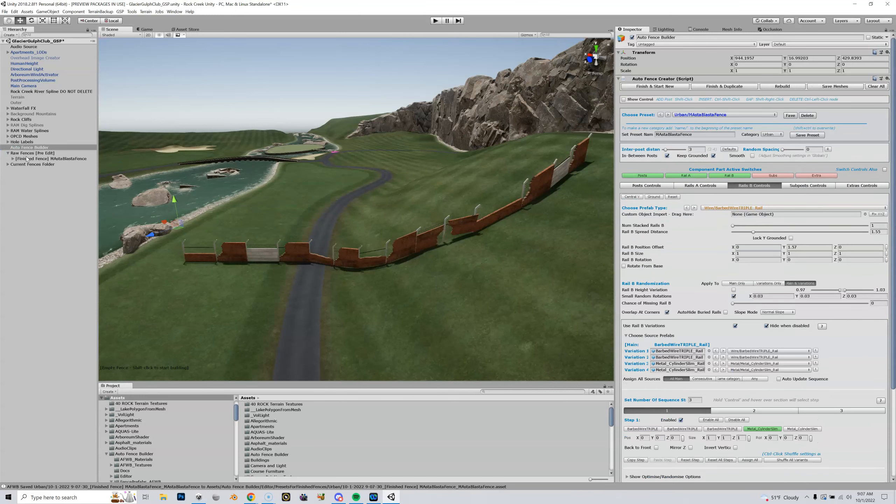
left_click(35, 159)
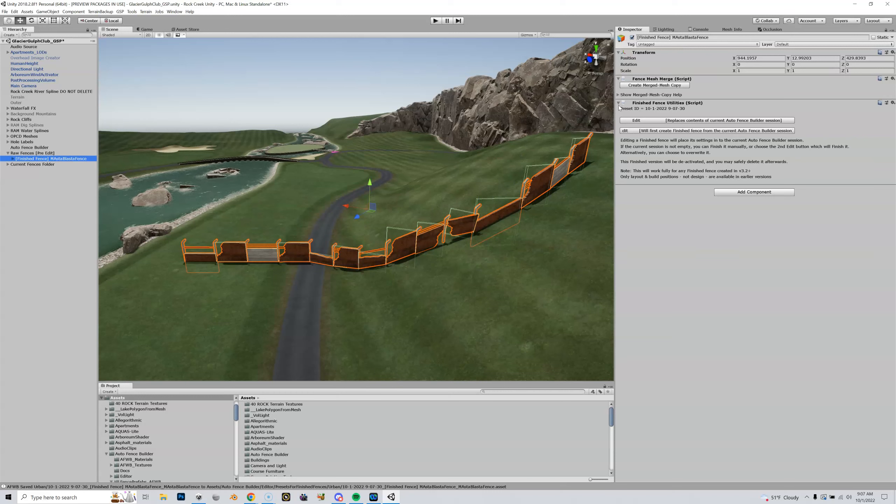
left_click(651, 84)
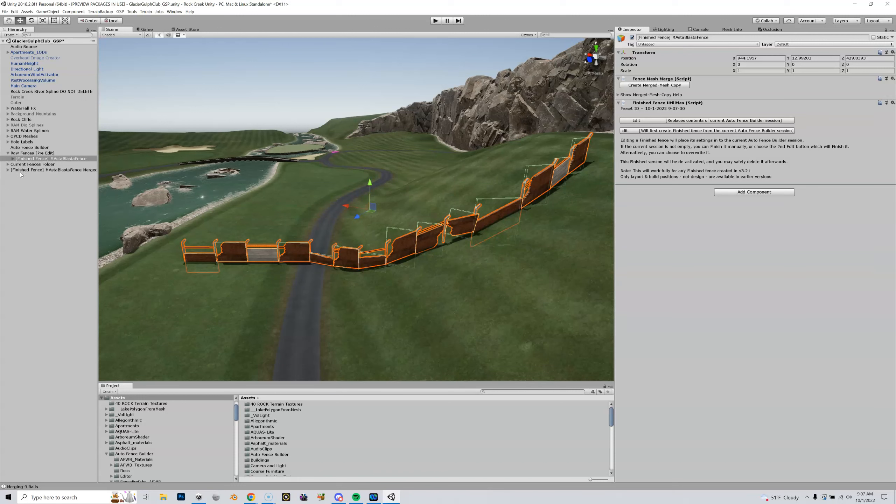
Deactivate the original finished MAstaBlastaFence inside Raw Fences [Pre Edit], keeping the merged mesh copy active
left_click(55, 169)
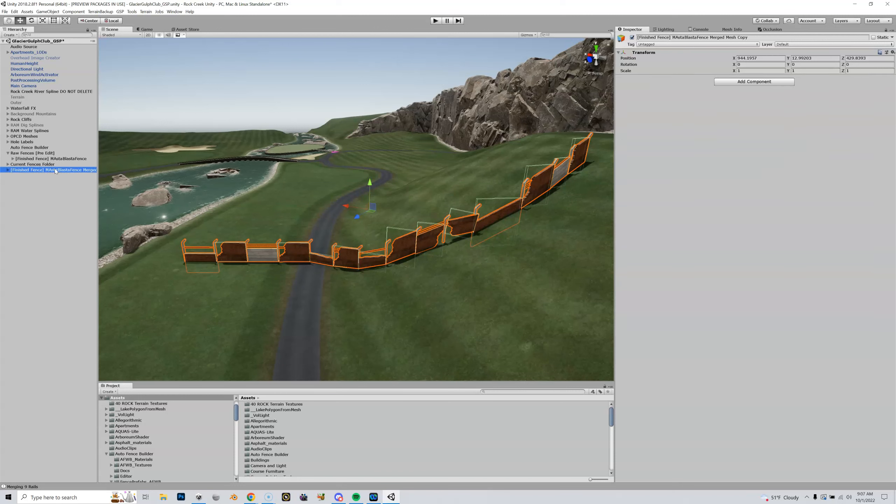
left_click(63, 158)
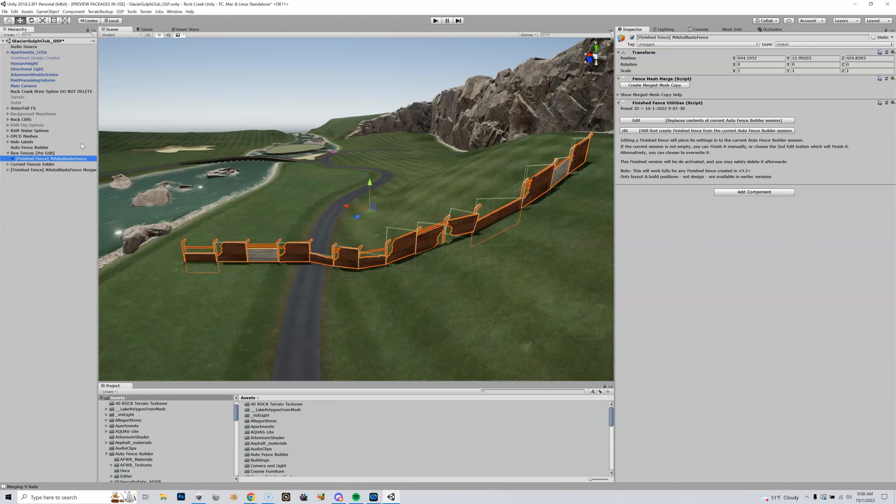
left_click(631, 38)
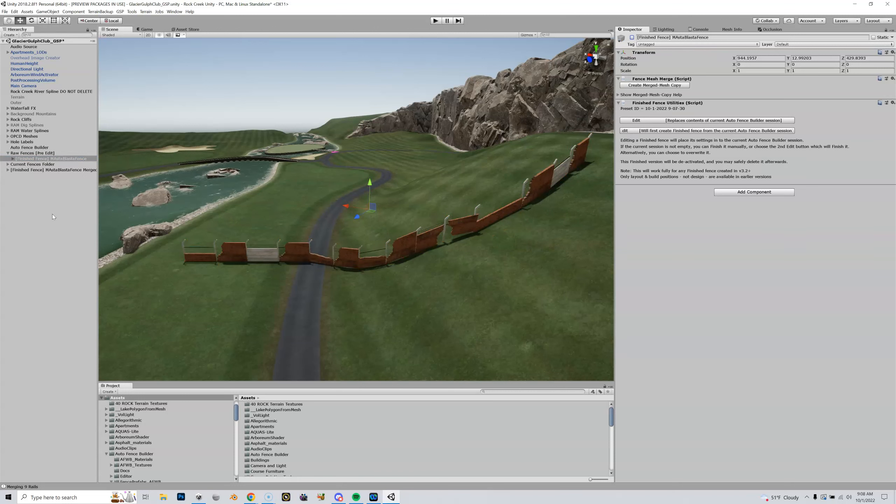
Toggle the MAstaBlastaFence merged mesh copy off and on repeatedly to compare the scene, leaving it active
left_click(48, 170)
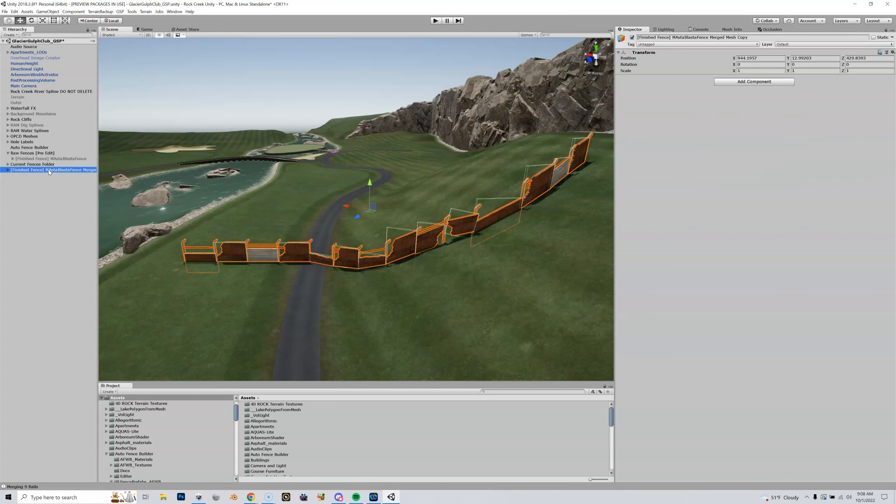
left_click(633, 37)
left_click(633, 38)
left_click(633, 37)
left_click(633, 38)
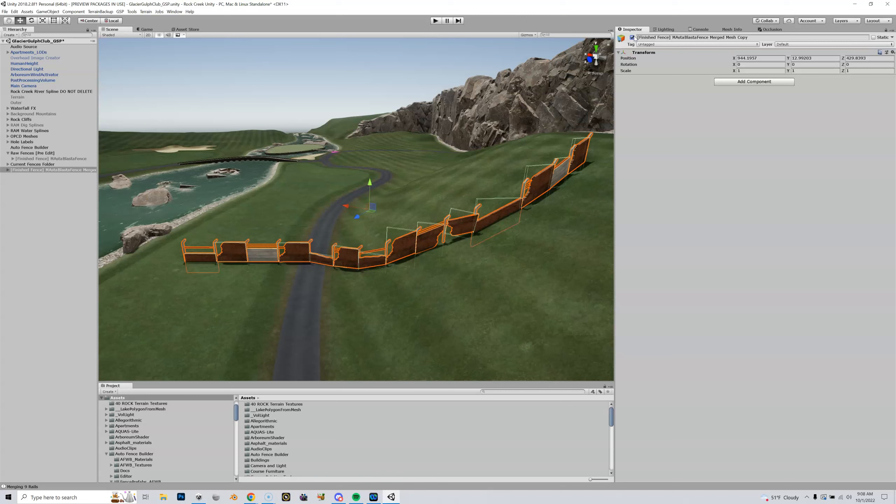
Expand the merged mesh copy and inspect the materials of Rails Merged 0 and Rails Merged 1
left_click(39, 168)
left_click(8, 170)
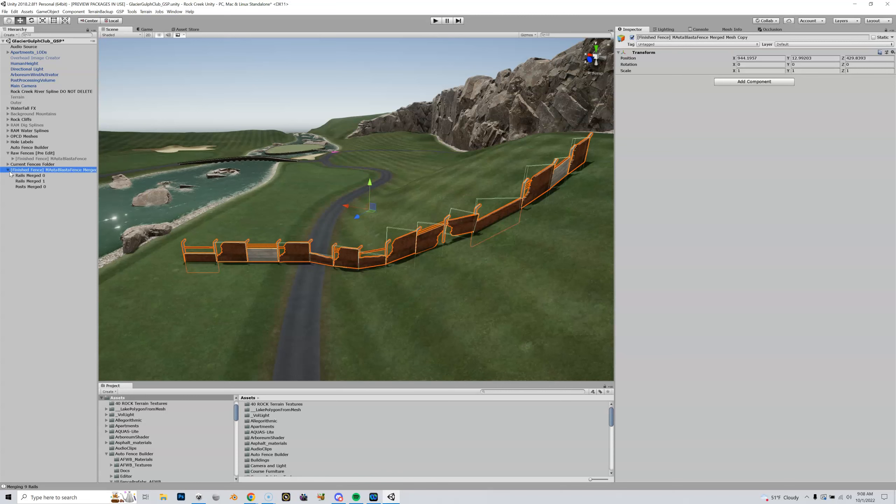
left_click(30, 176)
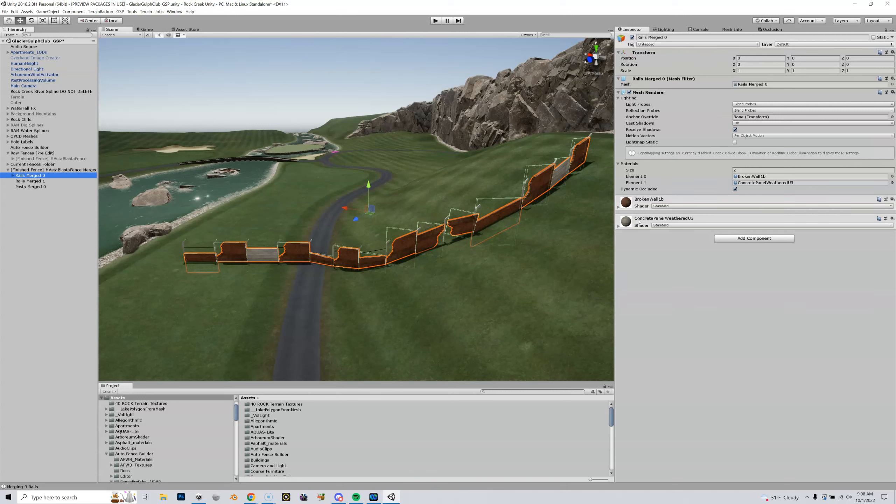
left_click(54, 182)
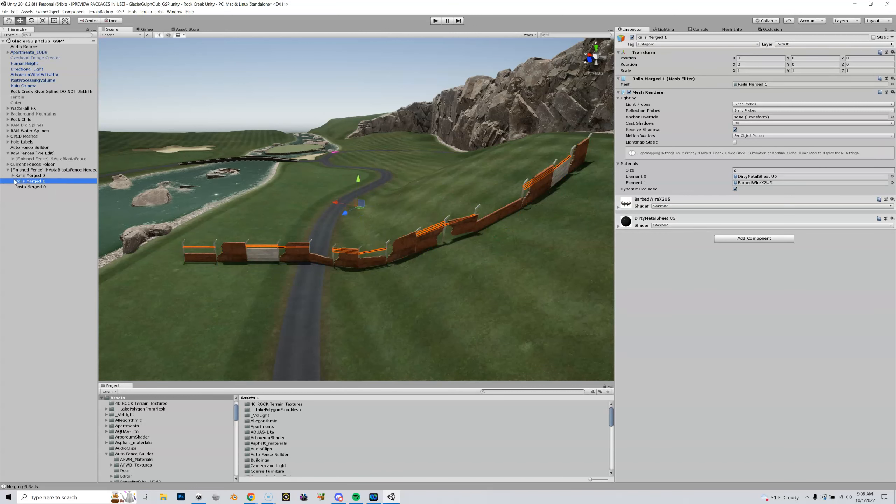
Select Posts Merged 0 and switch it off and back on to see which fence parts it contains
left_click(24, 187)
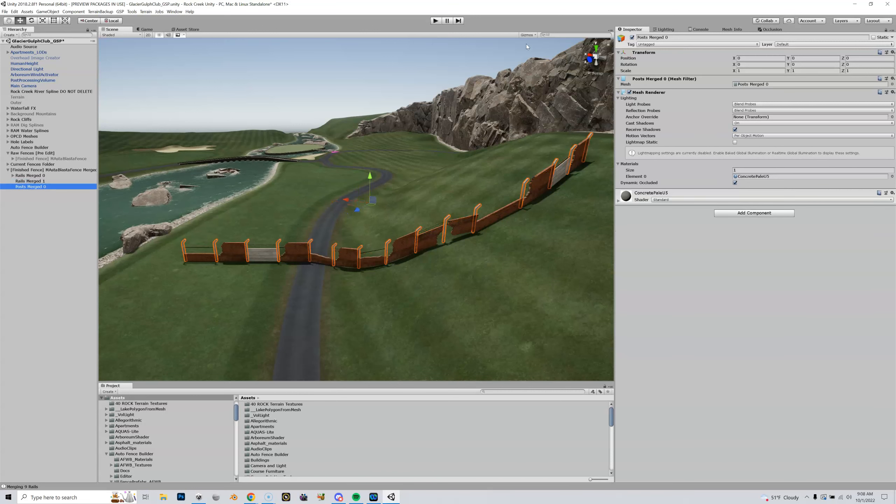
left_click(632, 37)
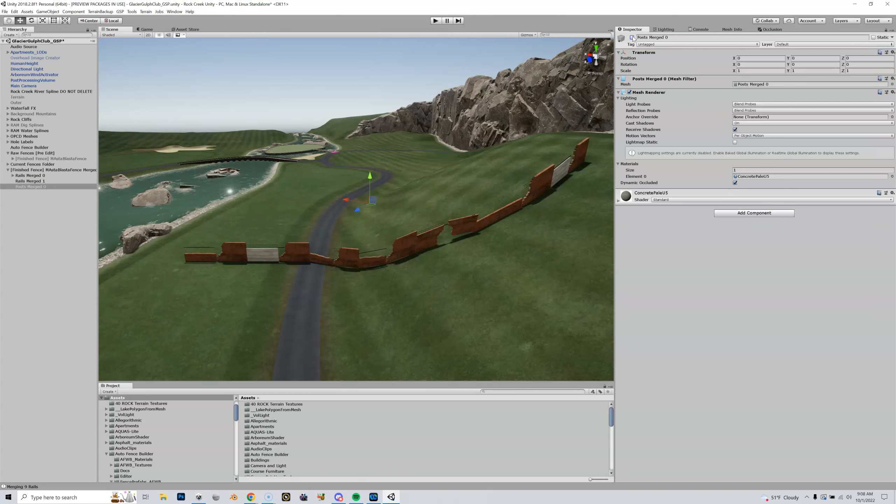
left_click(632, 37)
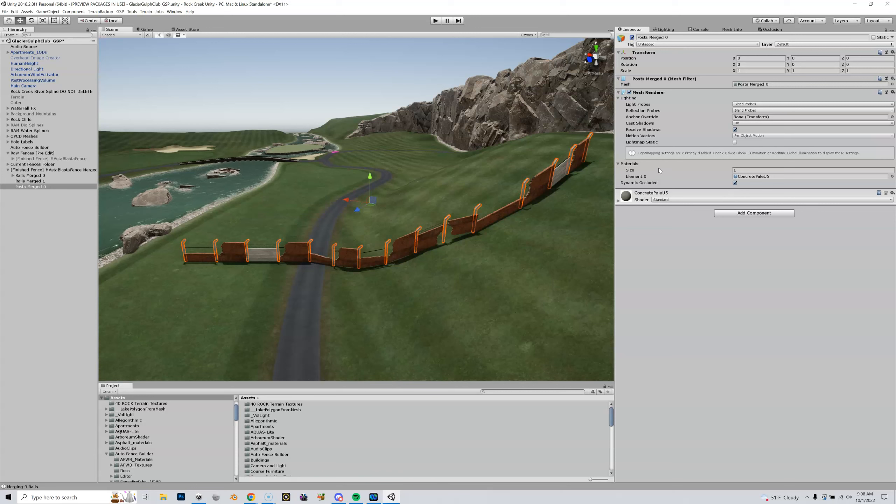
Set the albedo colour of the ConcretePaleU5 material on Posts Merged 0 to cyan 00D7D7 and view the recoloured posts
left_click(619, 202)
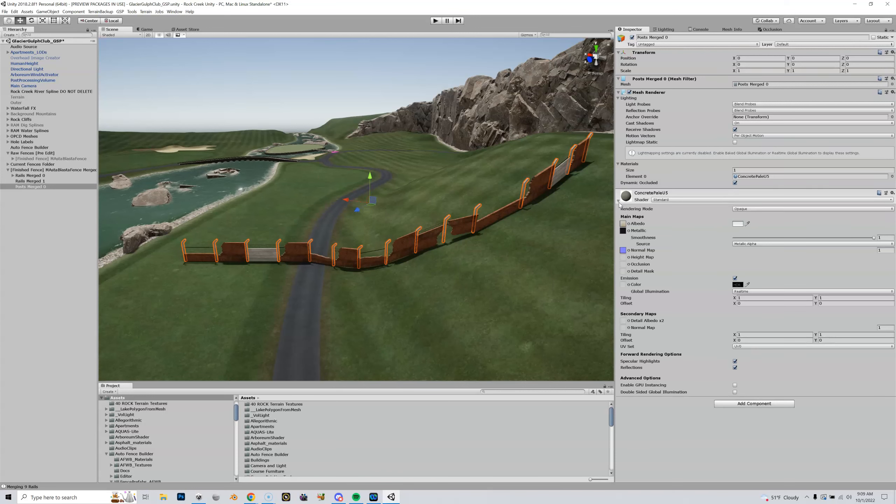
left_click(737, 224)
left_click(513, 166)
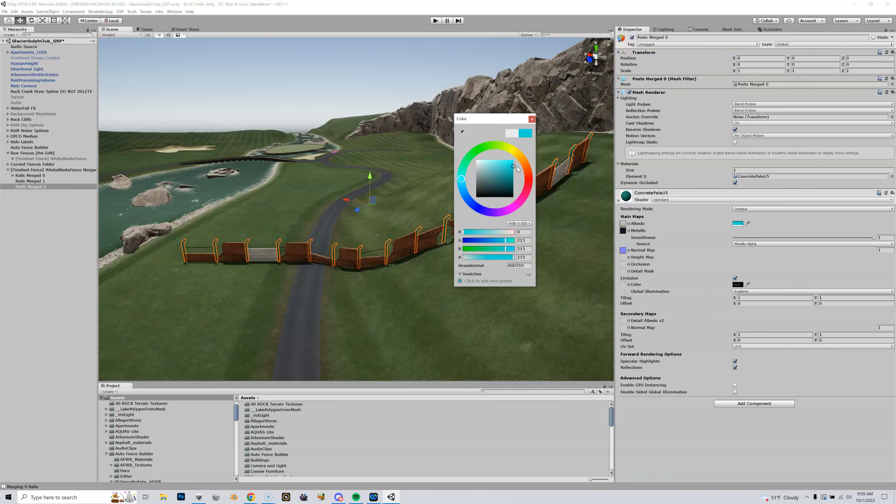
left_click(532, 119)
right_click_drag(426, 198, 390, 212)
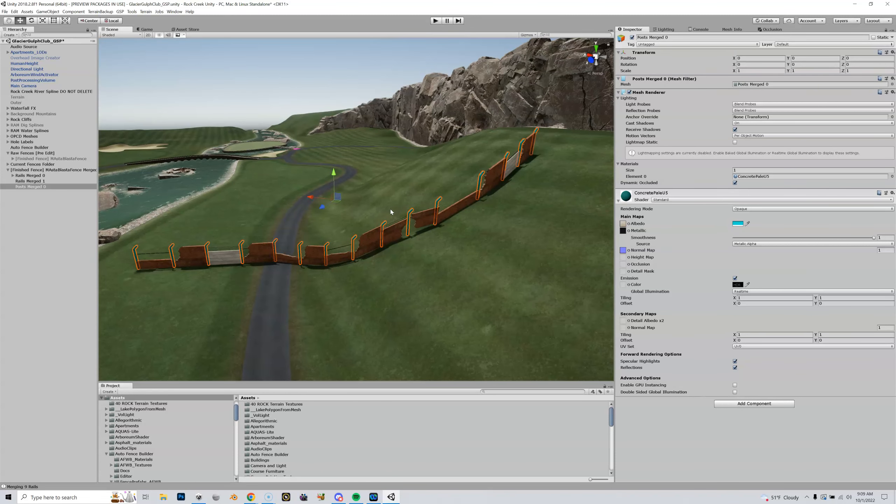